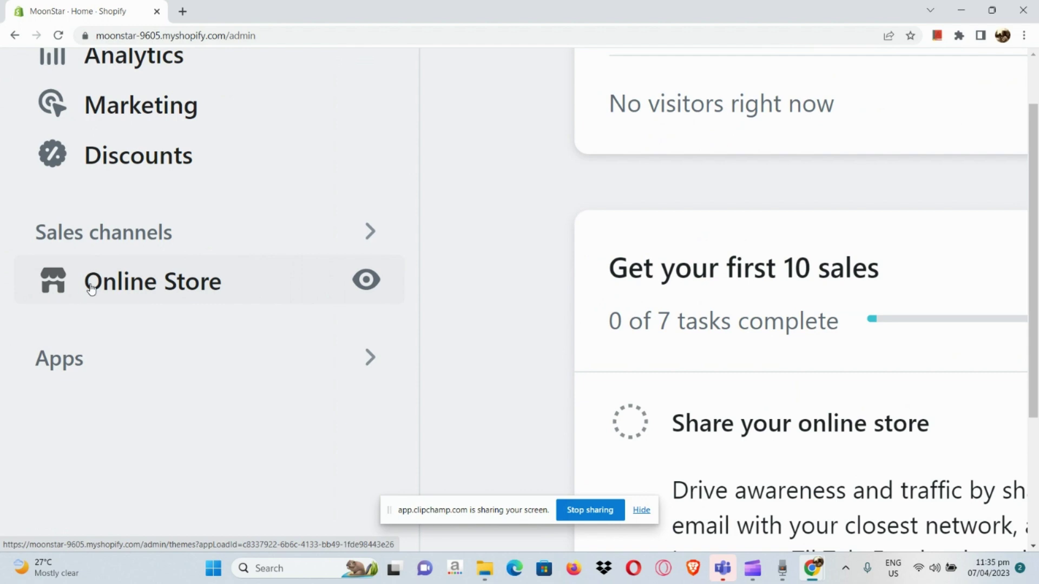
- Open the current Dawn theme's live storefront in a new tab from the Themes page
left_click(88, 285)
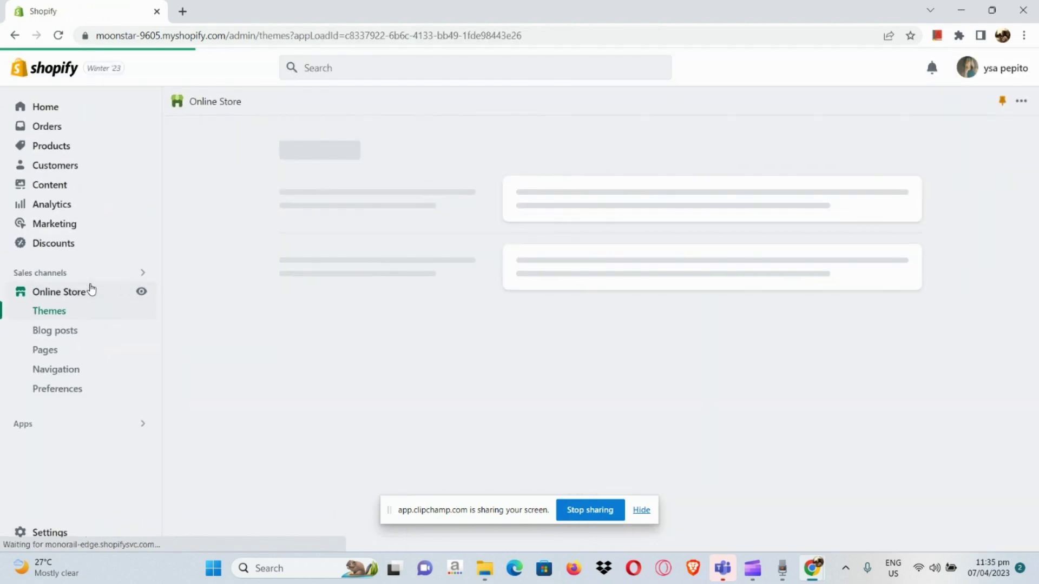
scroll(640, 359, "down", 1)
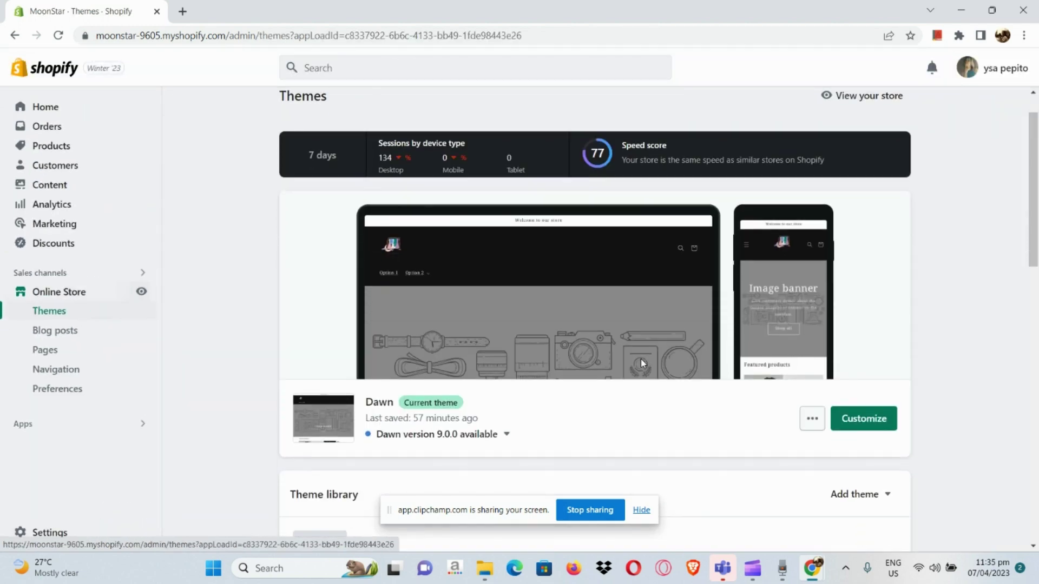
left_click(814, 423)
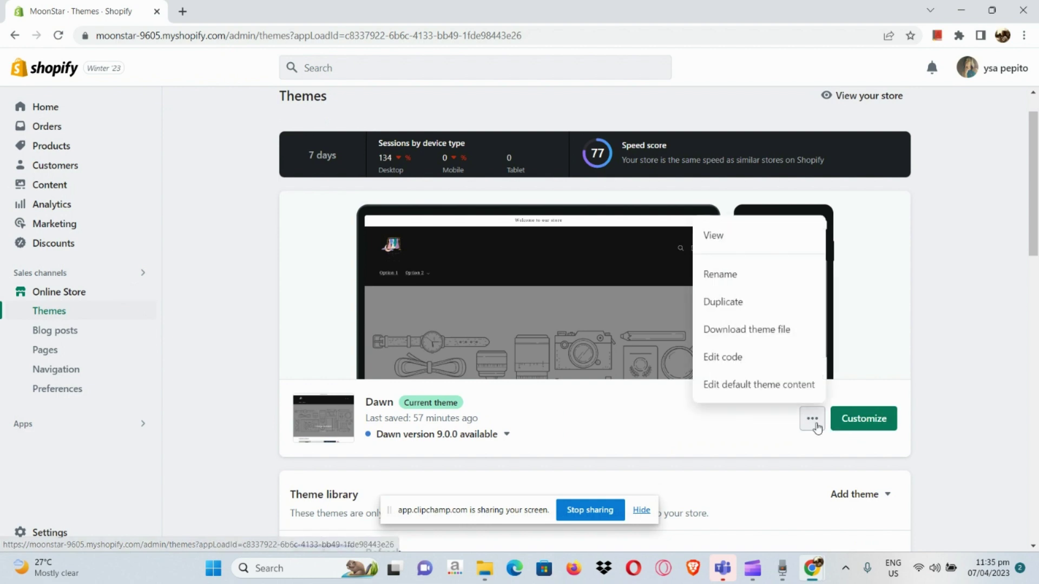
left_click(792, 249)
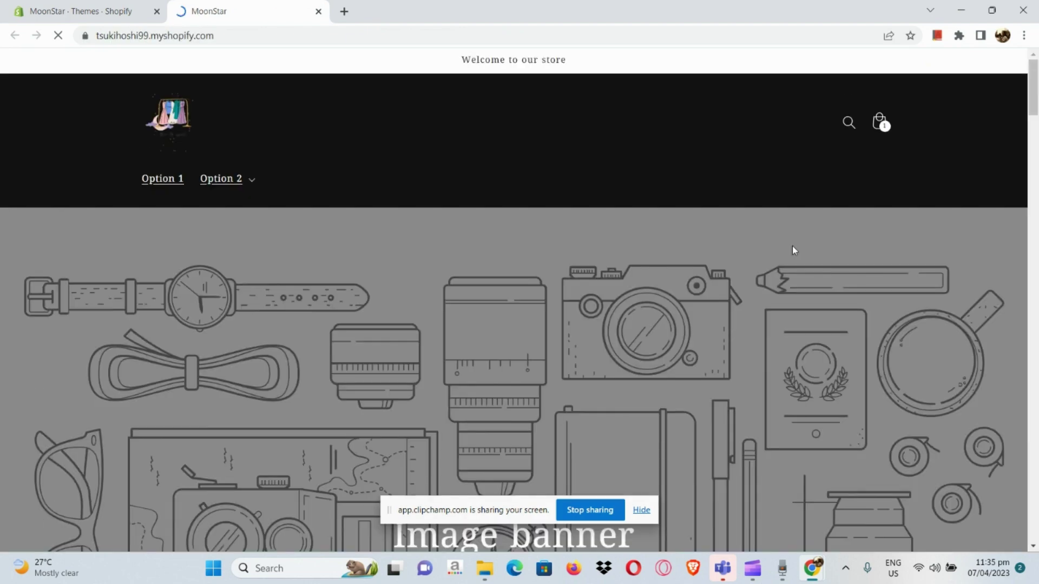
- Scroll the storefront to its footer and back, then close the storefront tab
scroll(793, 247, "down", 20)
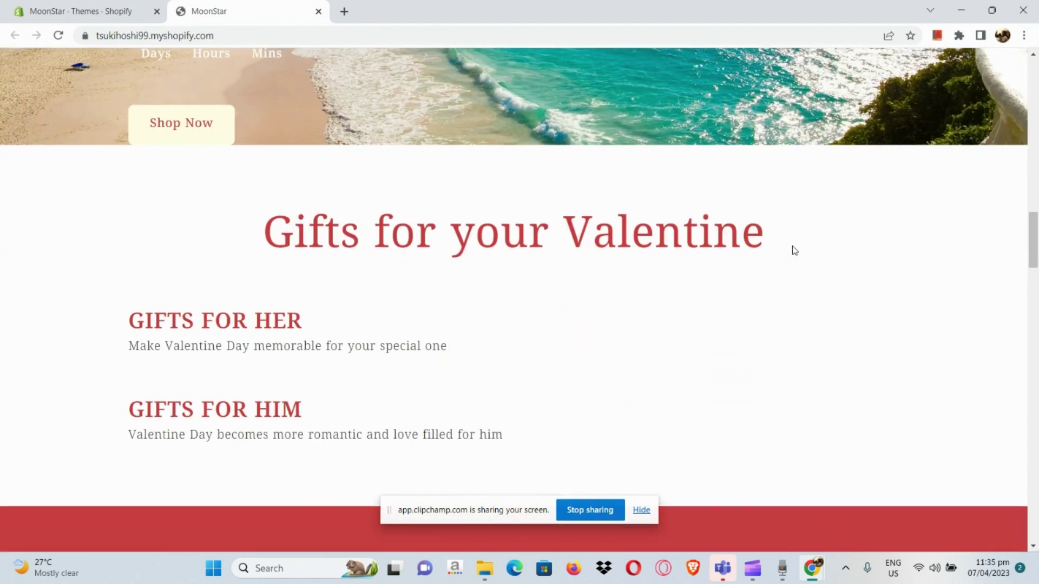
scroll(793, 250, "down", 20)
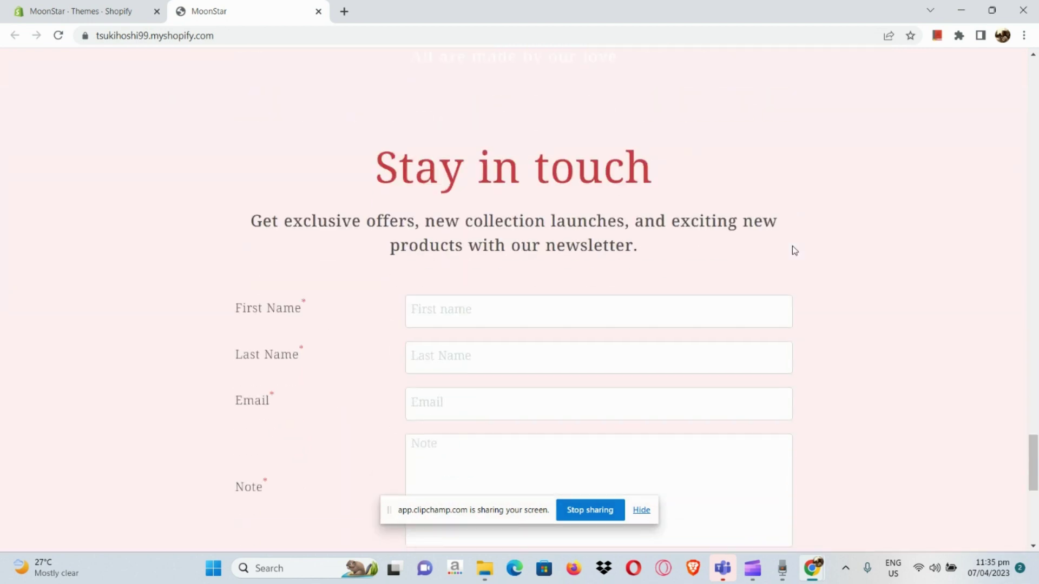
scroll(794, 247, "down", 8)
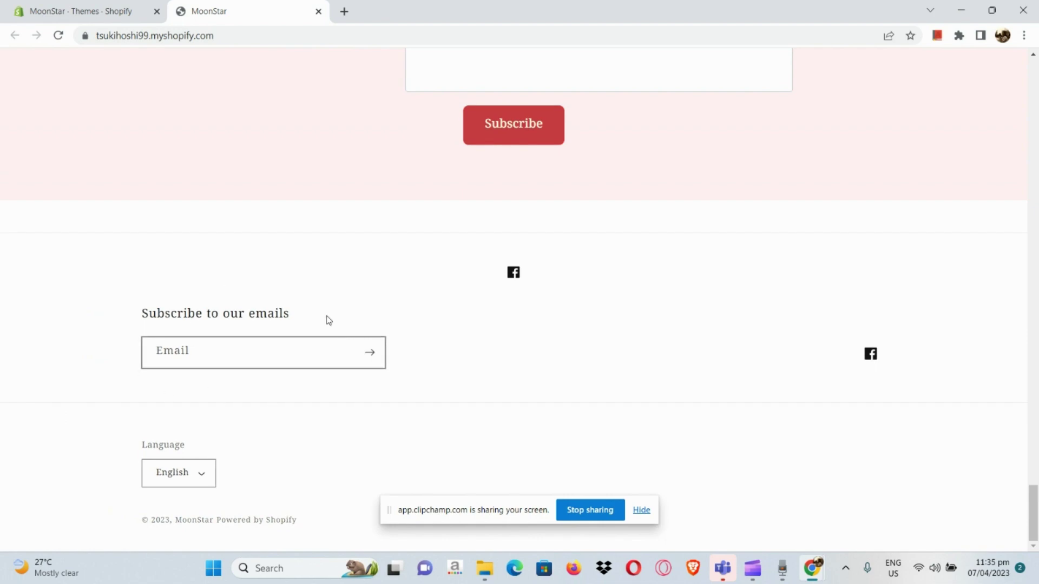
scroll(264, 364, "up", 6)
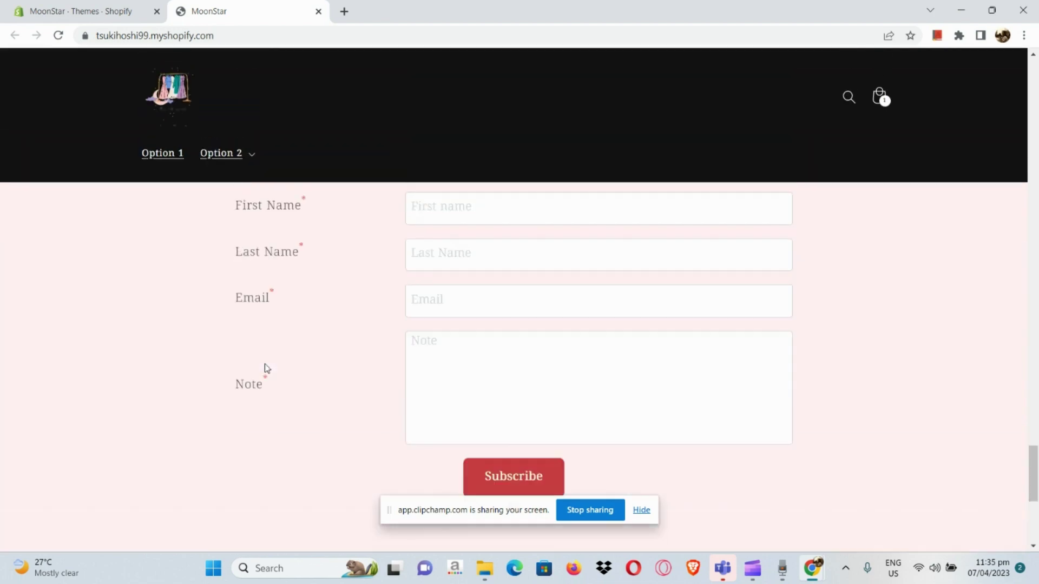
scroll(264, 364, "up", 15)
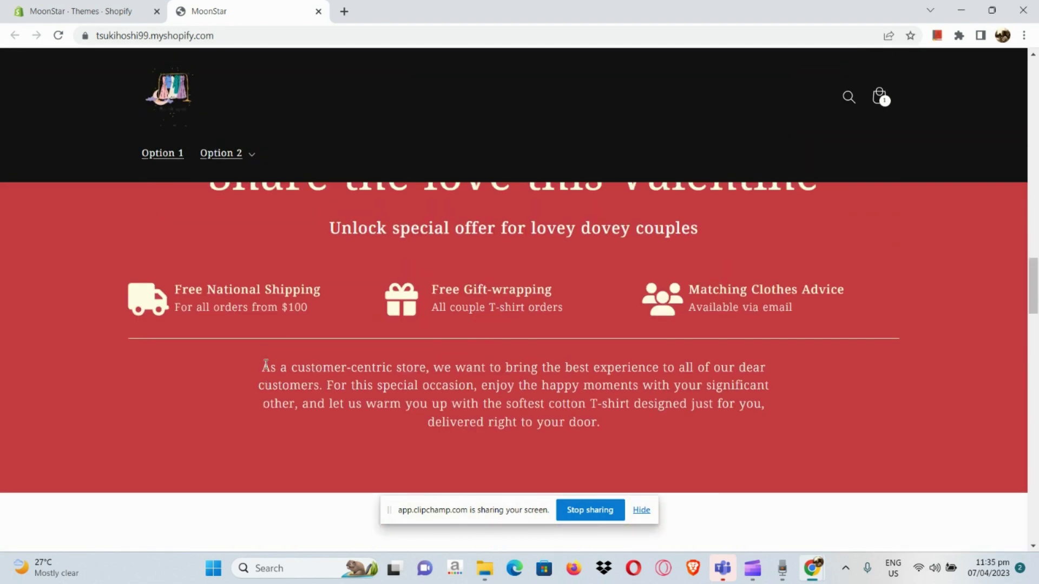
scroll(265, 364, "up", 15)
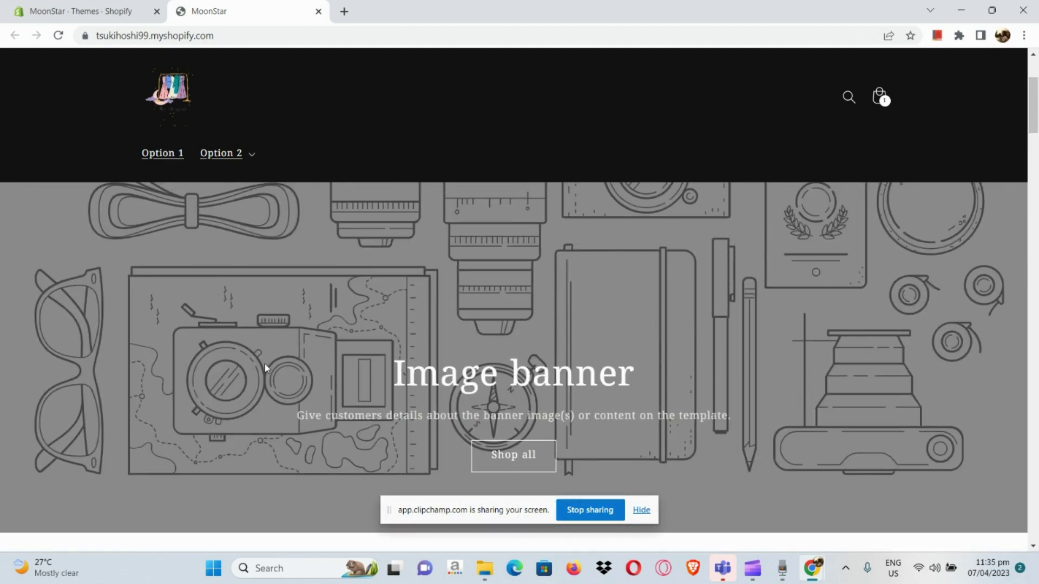
scroll(264, 368, "up", 3)
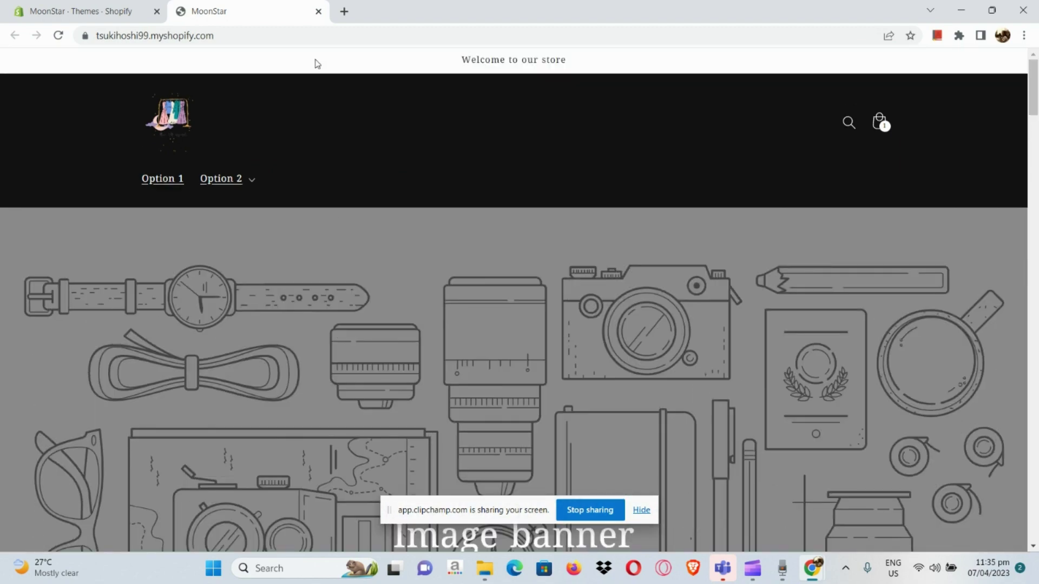
left_click(318, 11)
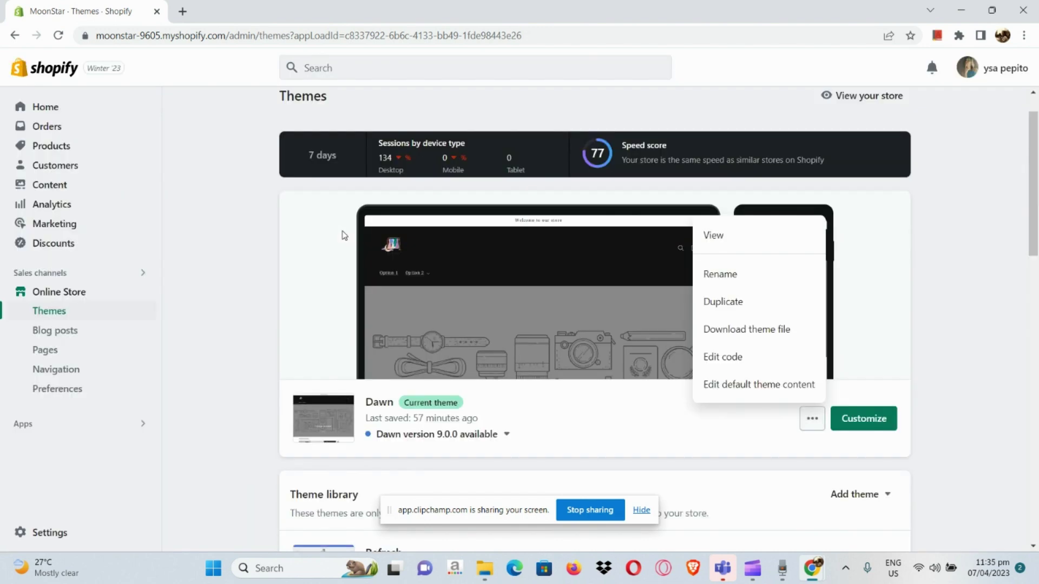
- Dismiss the theme actions menu and bring up the Navigation page listing the four menus
left_click(262, 239)
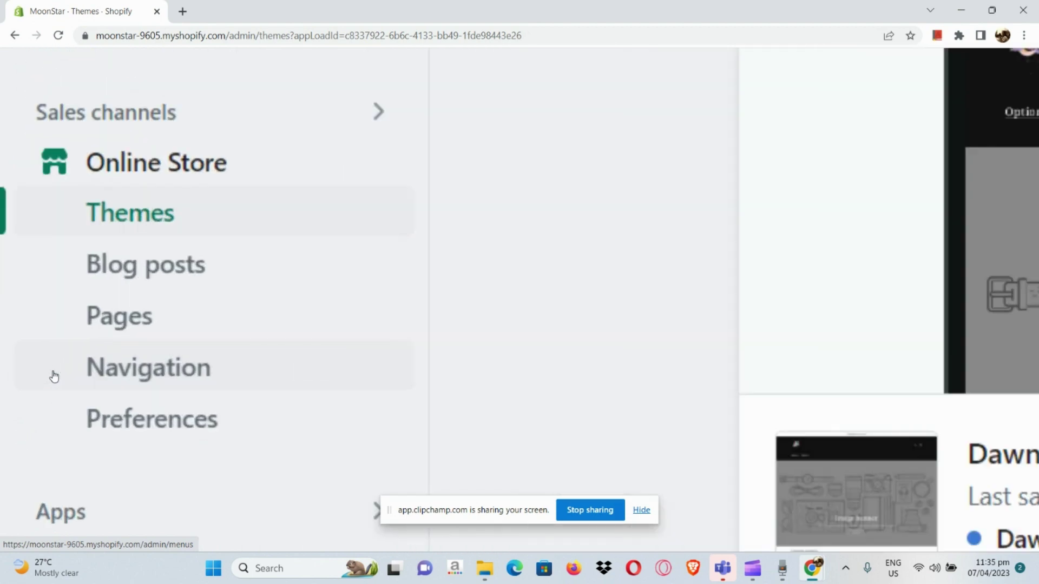
left_click(54, 376)
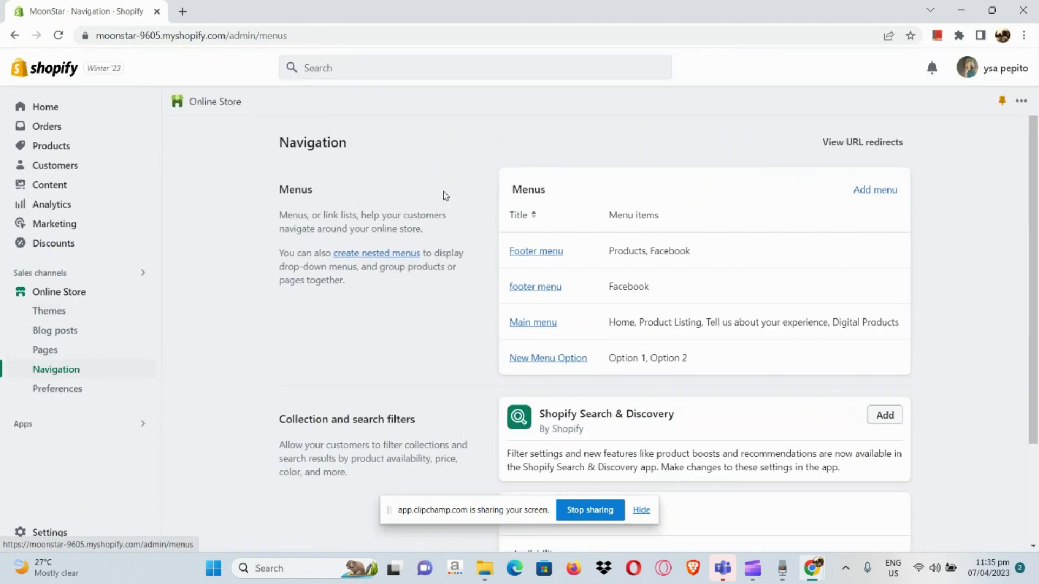
scroll(353, 203, "up", 5)
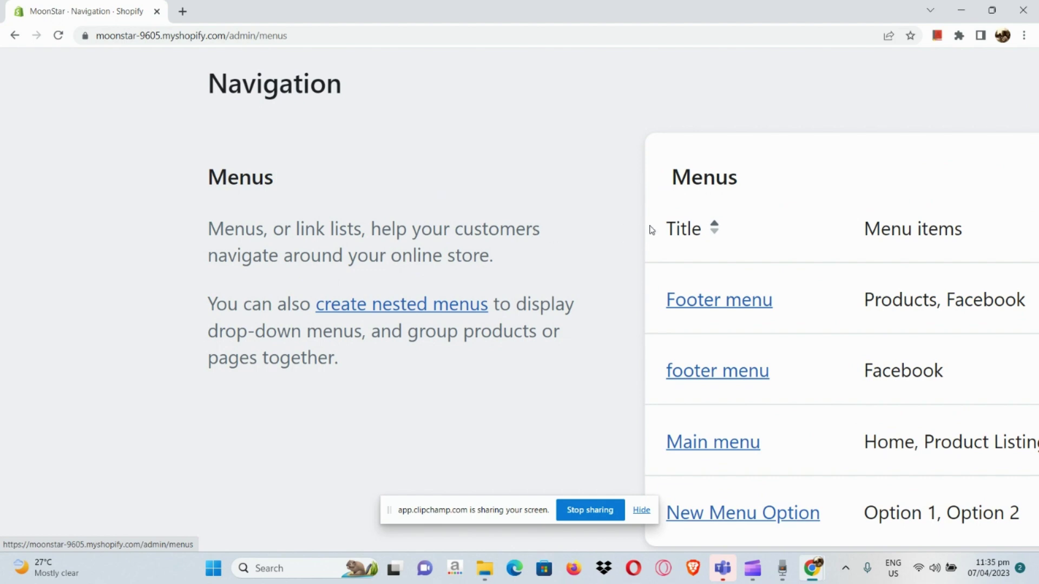
scroll(652, 230, "down", 5)
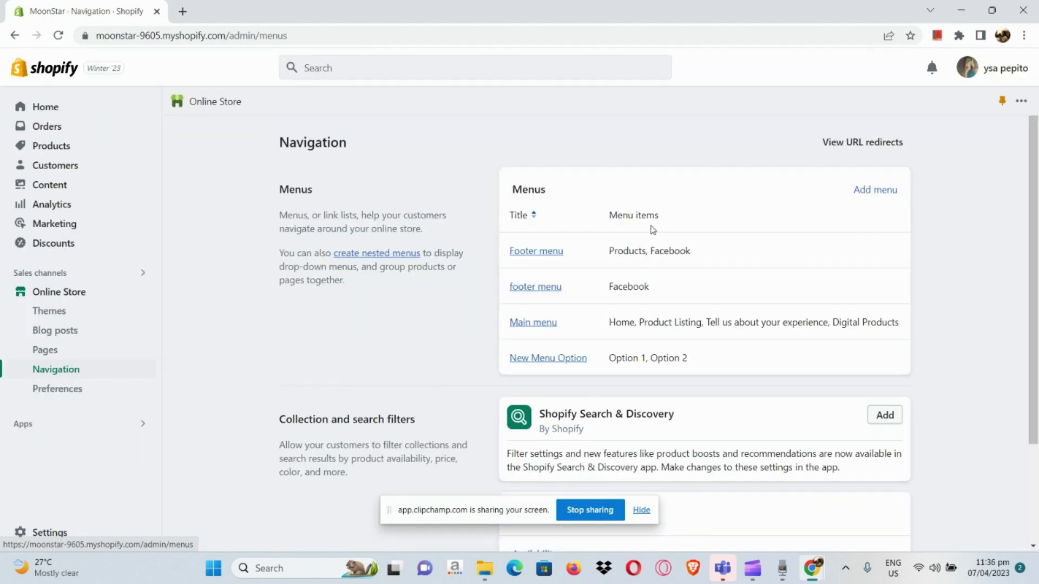
scroll(622, 212, "up", 5)
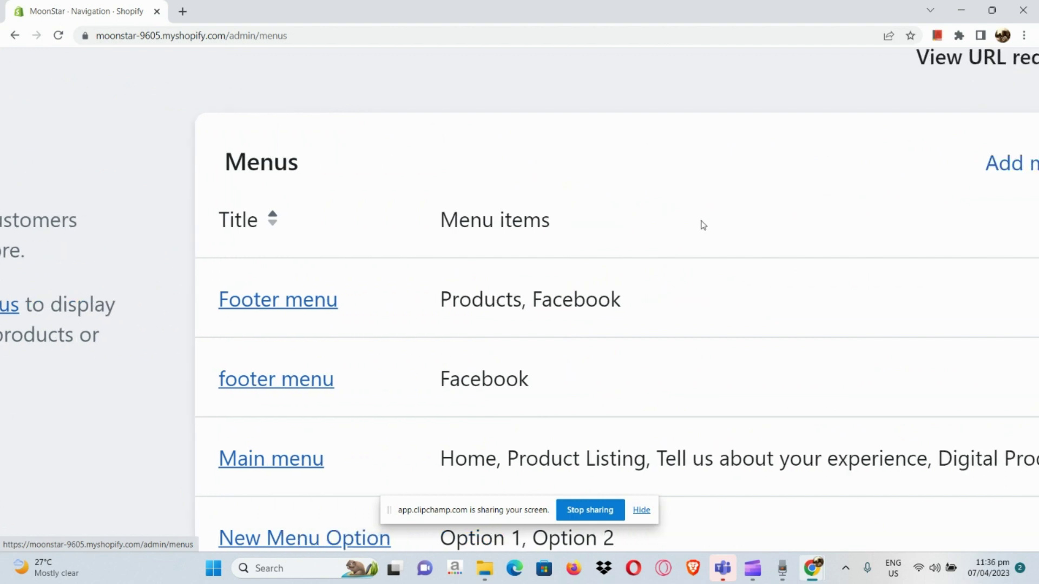
scroll(703, 225, "right", 3)
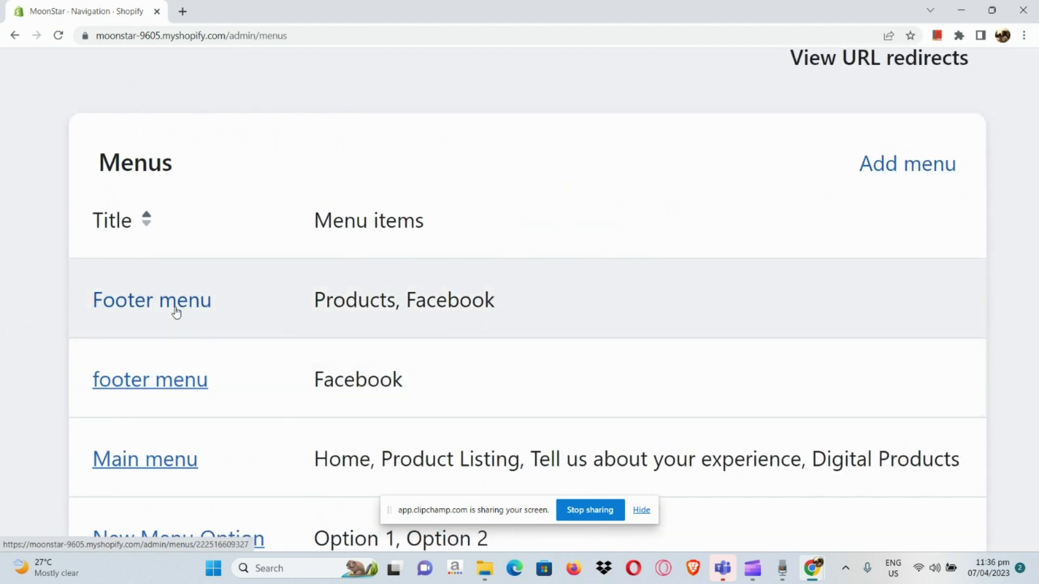
- In Footer menu, rename Products to 'About us' linked to the Home page, then edit Facebook
left_click(176, 311)
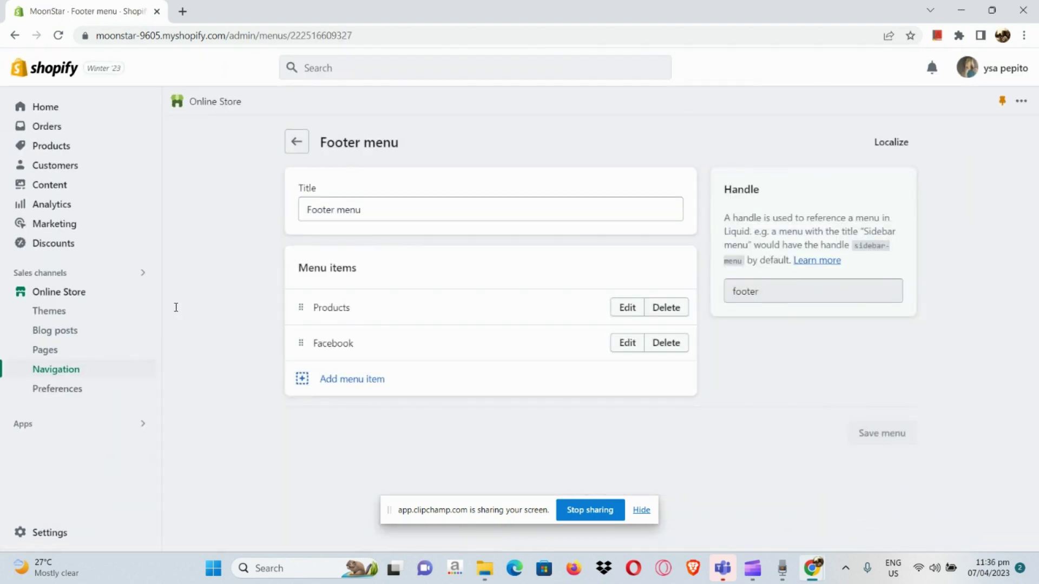
scroll(448, 349, "up", 5, "ctrl")
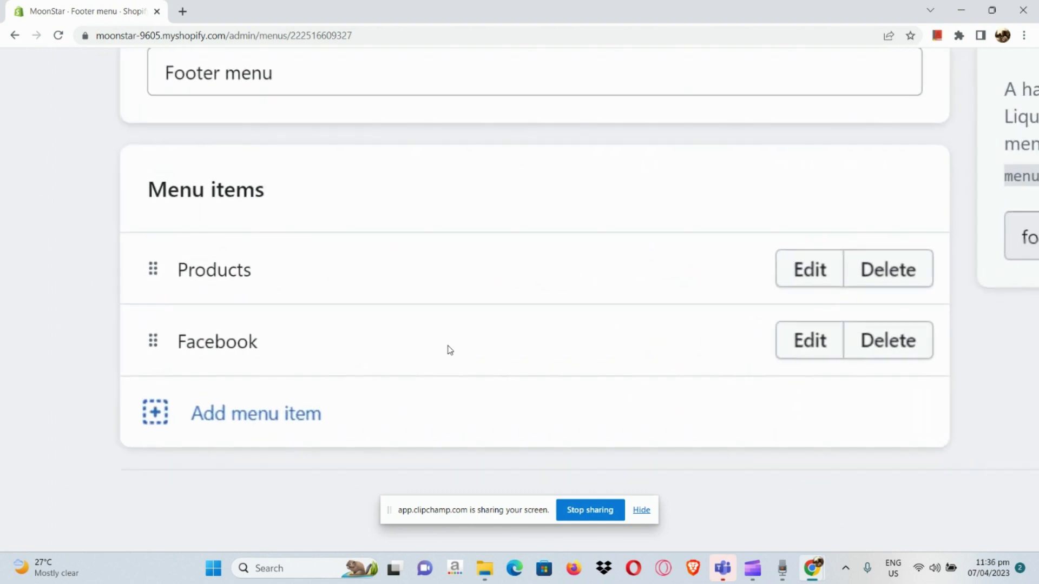
scroll(448, 349, "right", 2)
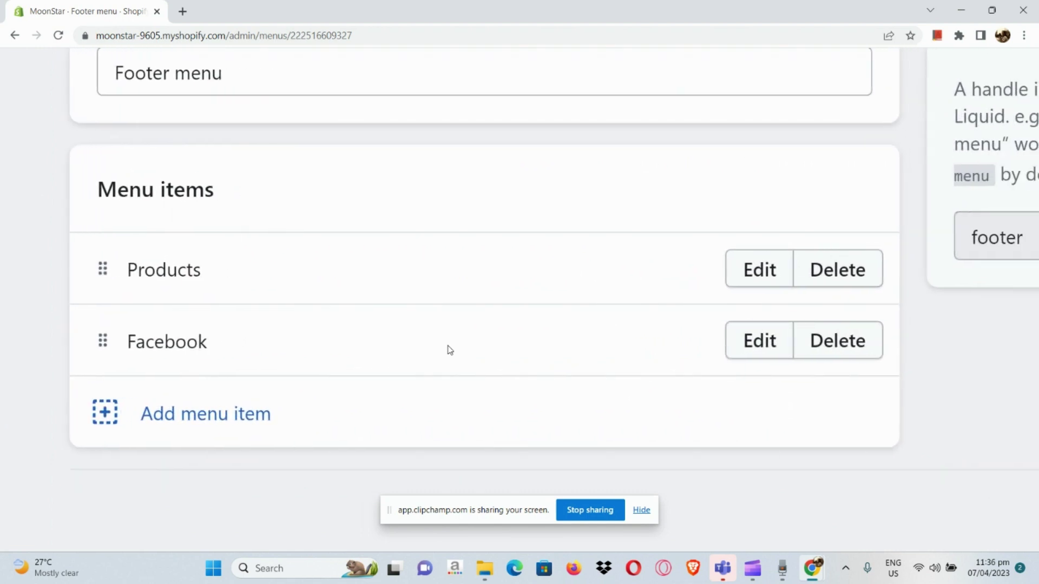
left_click(752, 285)
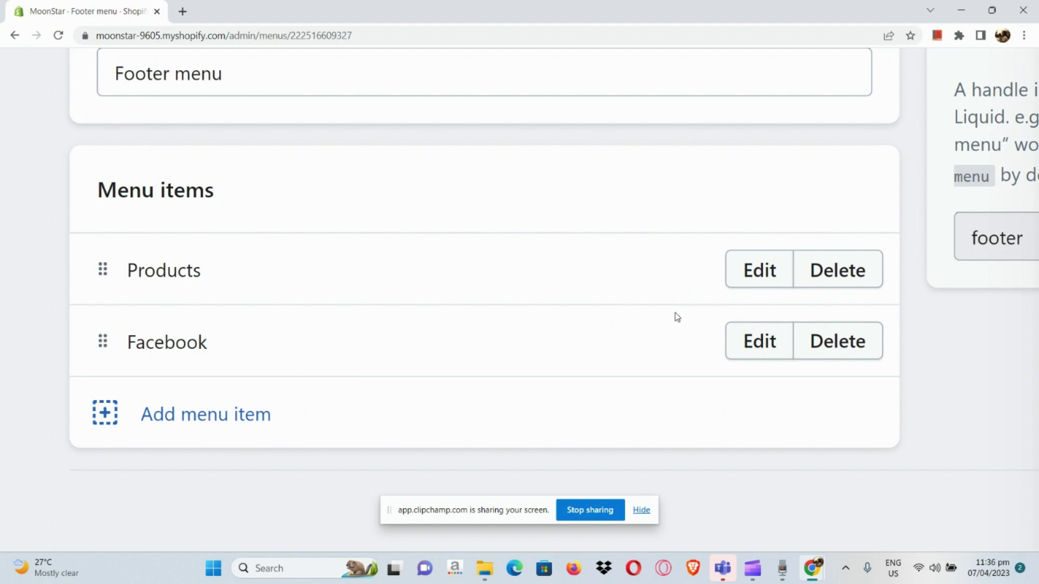
scroll(675, 317, "down", 5)
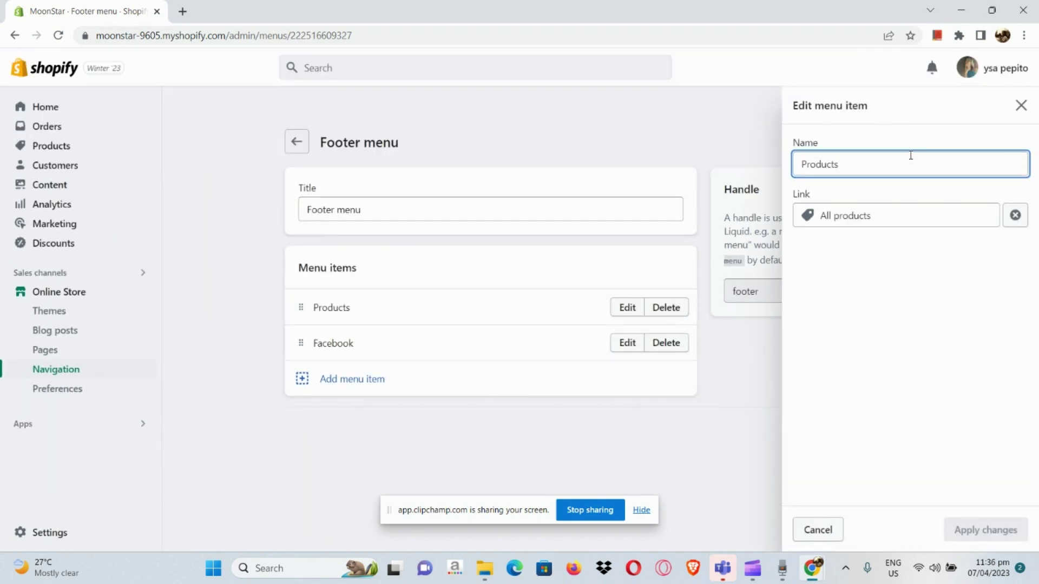
double_click(911, 156)
type("Abou")
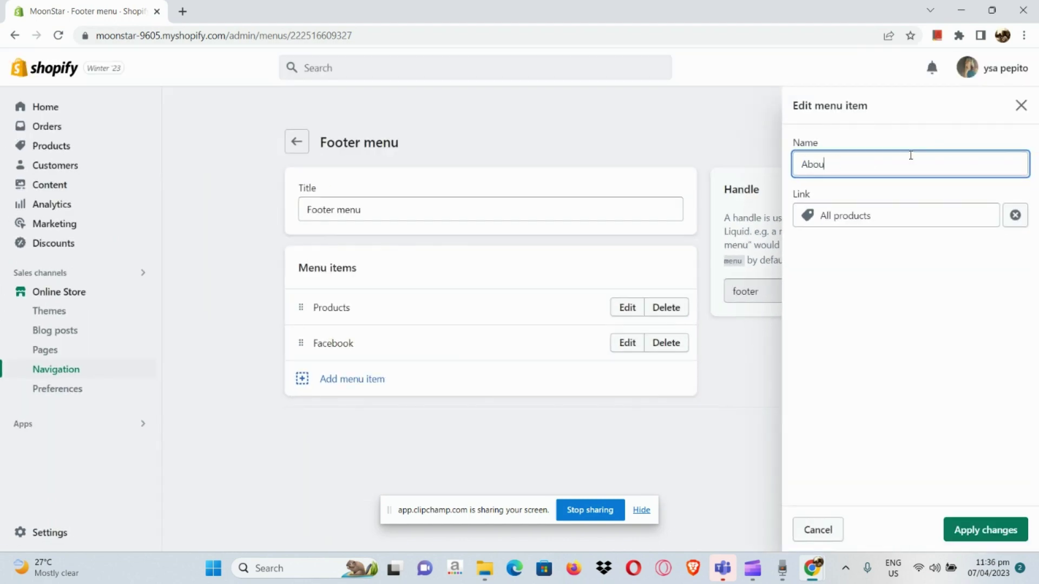
type("t us")
left_click(918, 219)
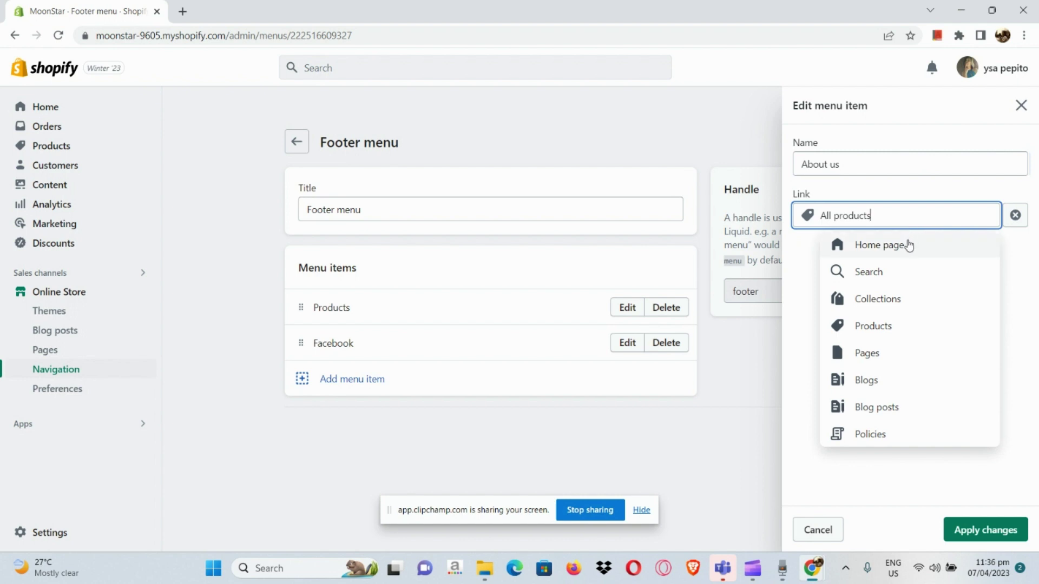
left_click(907, 241)
left_click(981, 533)
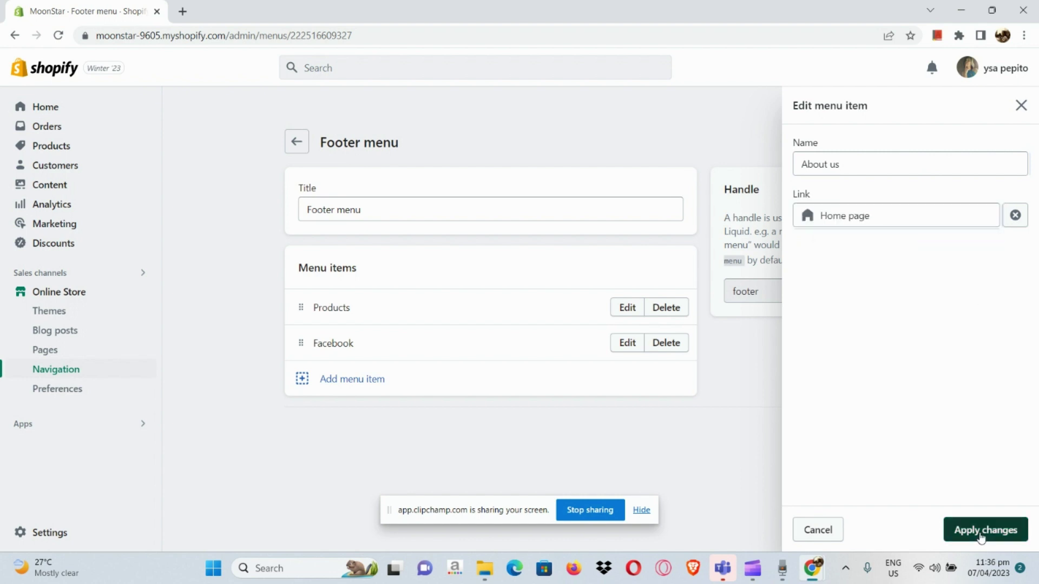
left_click(630, 342)
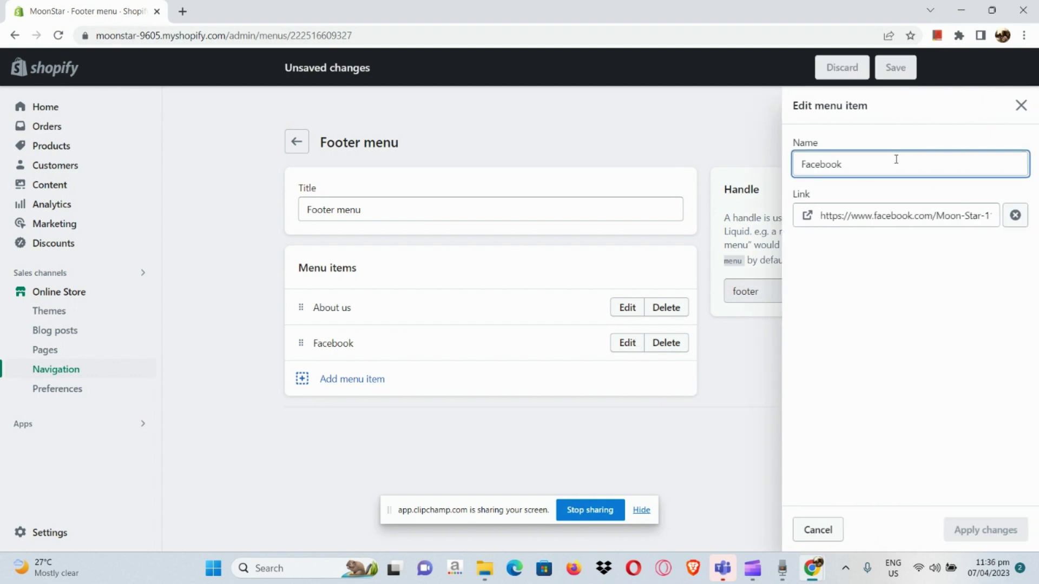
- Rename the Facebook item to 'Contact us' and link it to the Home page
key("ctrl+a")
key("BackSpace")
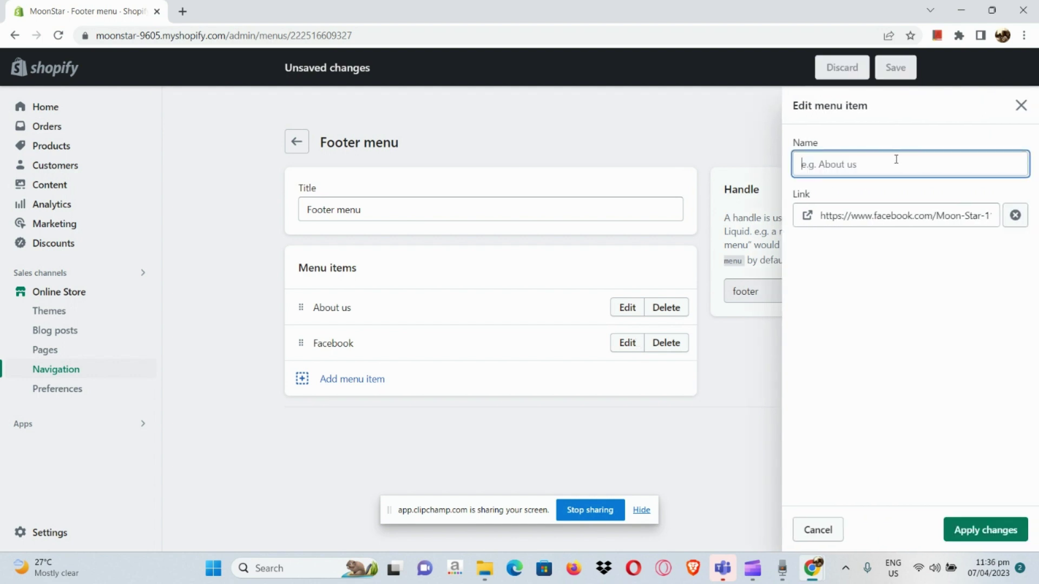
type("Contact us")
left_click(879, 215)
key("ctrl+a")
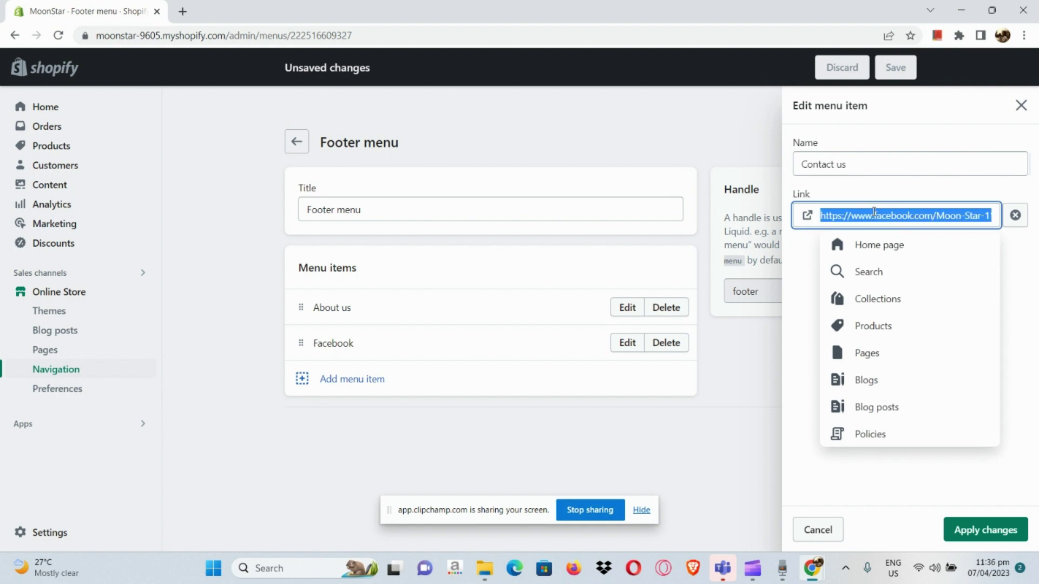
left_click(867, 241)
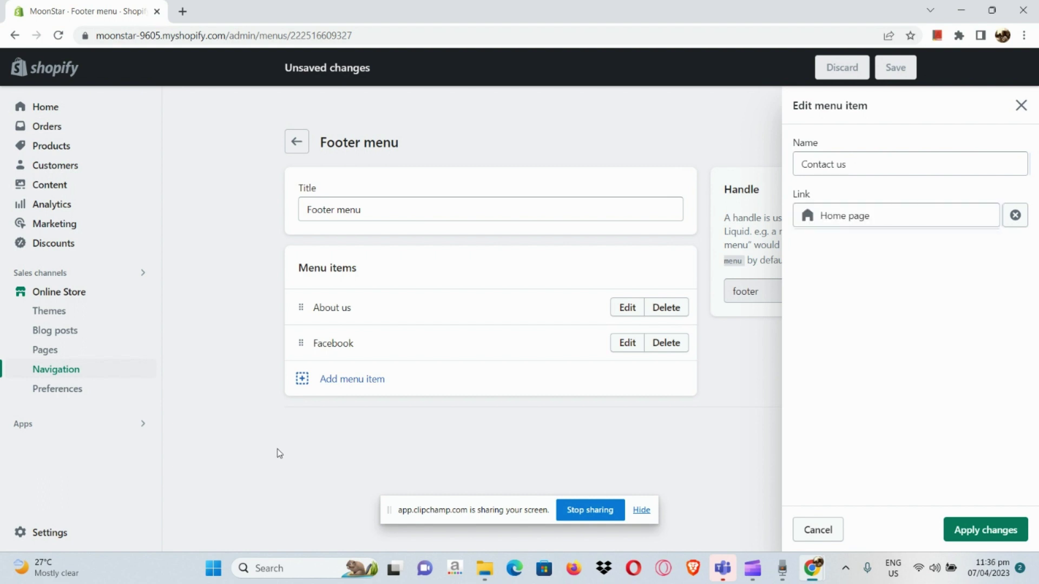
left_click(982, 536)
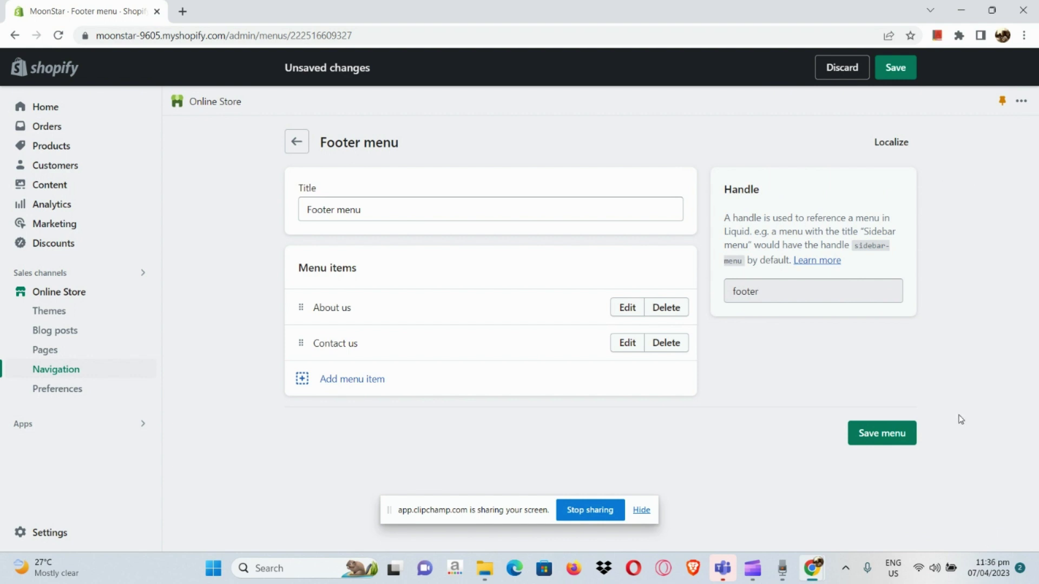
- Add a 'Facebook' item linked to the pasted Facebook page URL, nested under Contact us
left_click(302, 378)
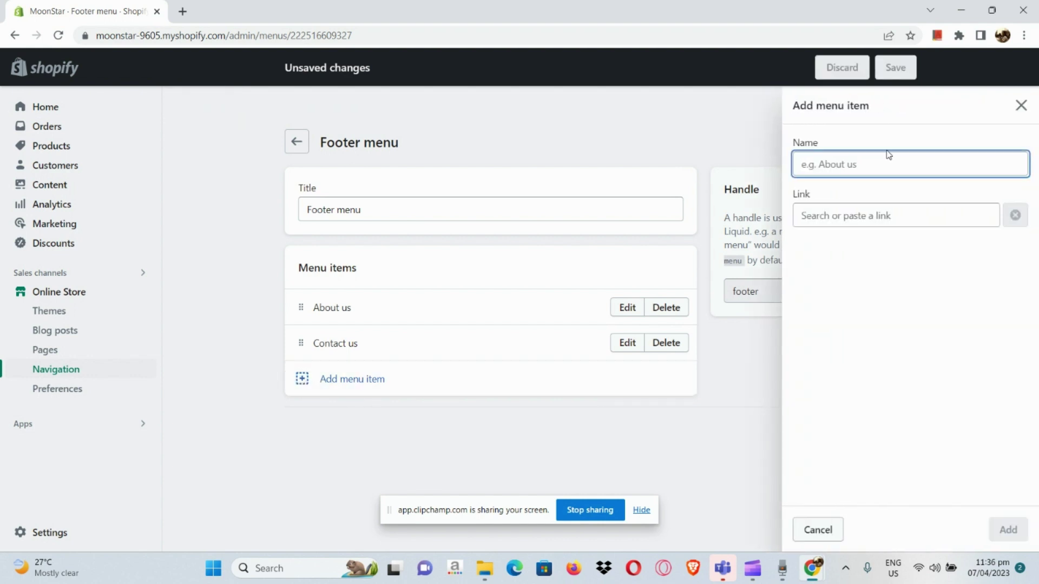
type("Facebook")
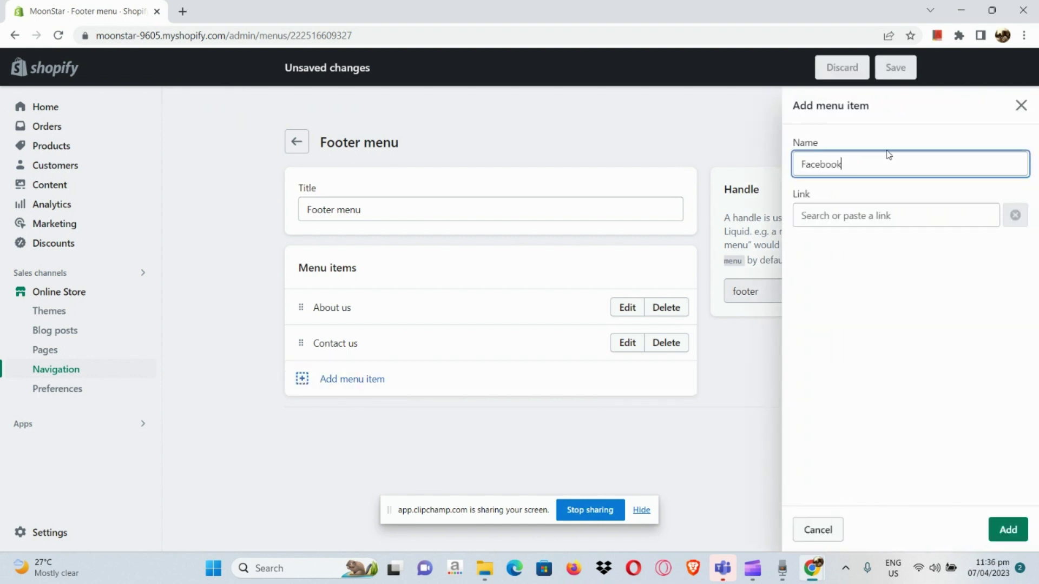
left_click(921, 216)
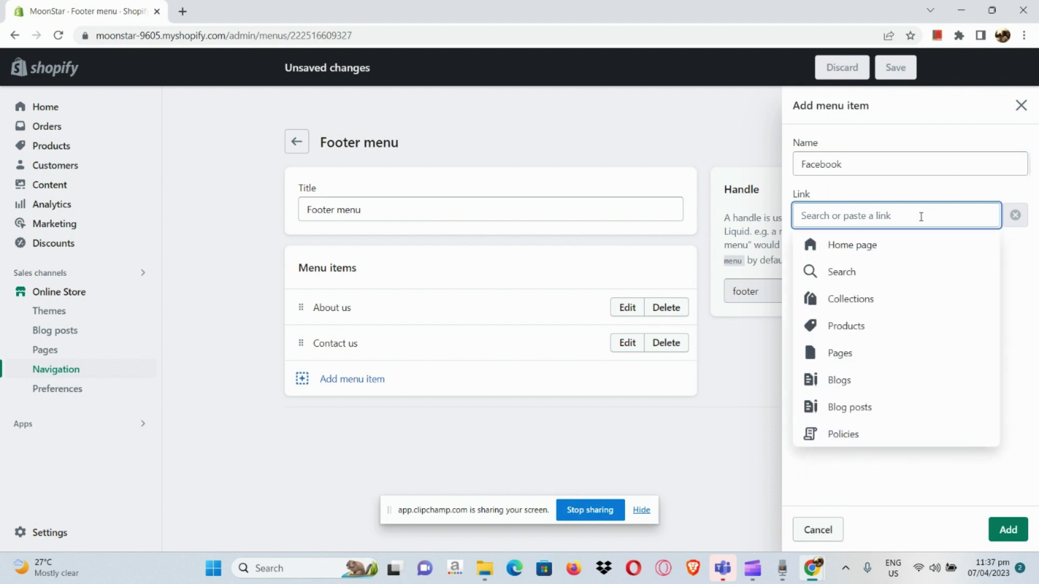
key("ctrl+v")
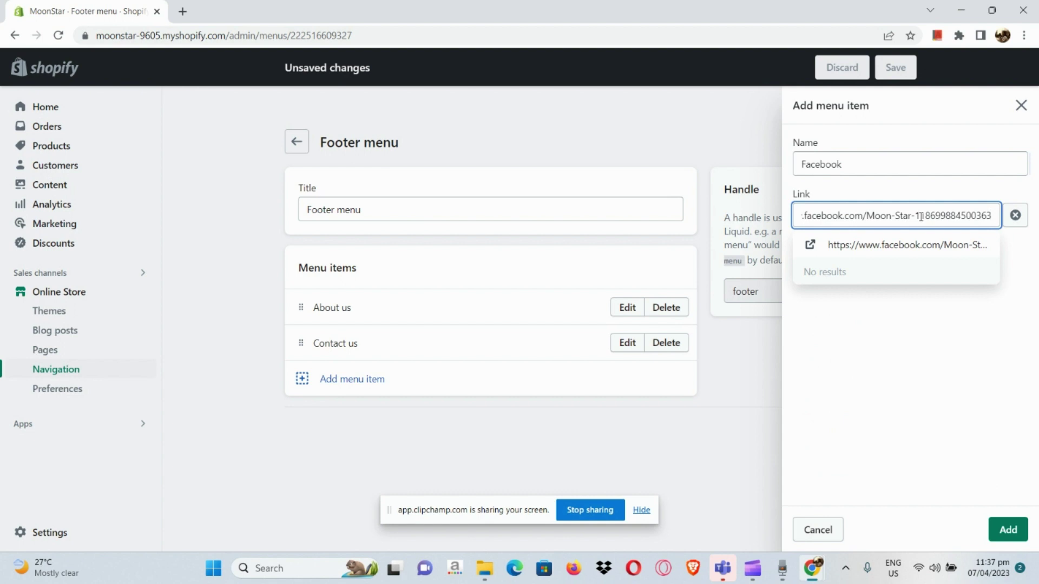
key("Return")
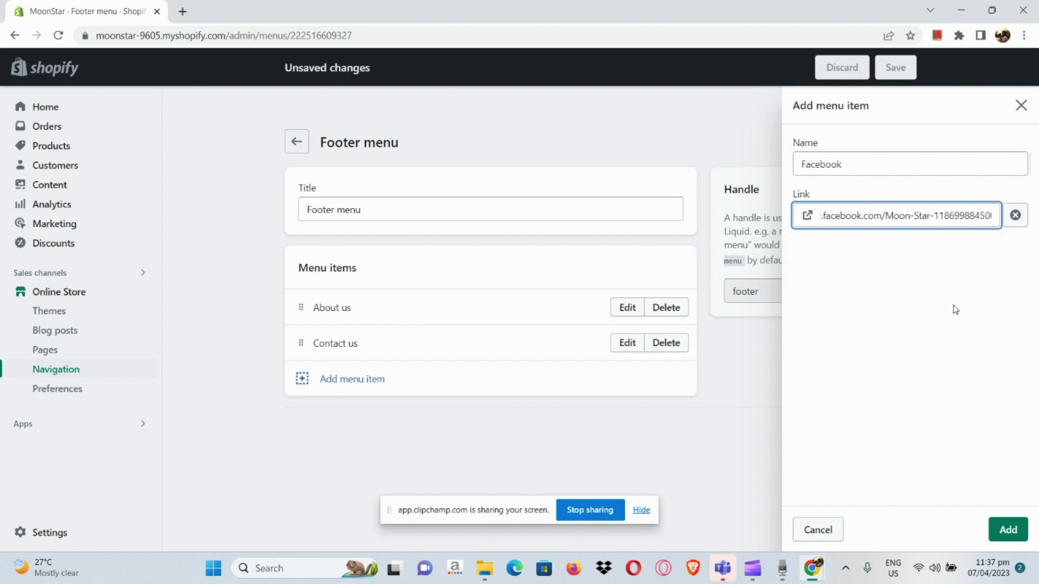
left_click(1010, 532)
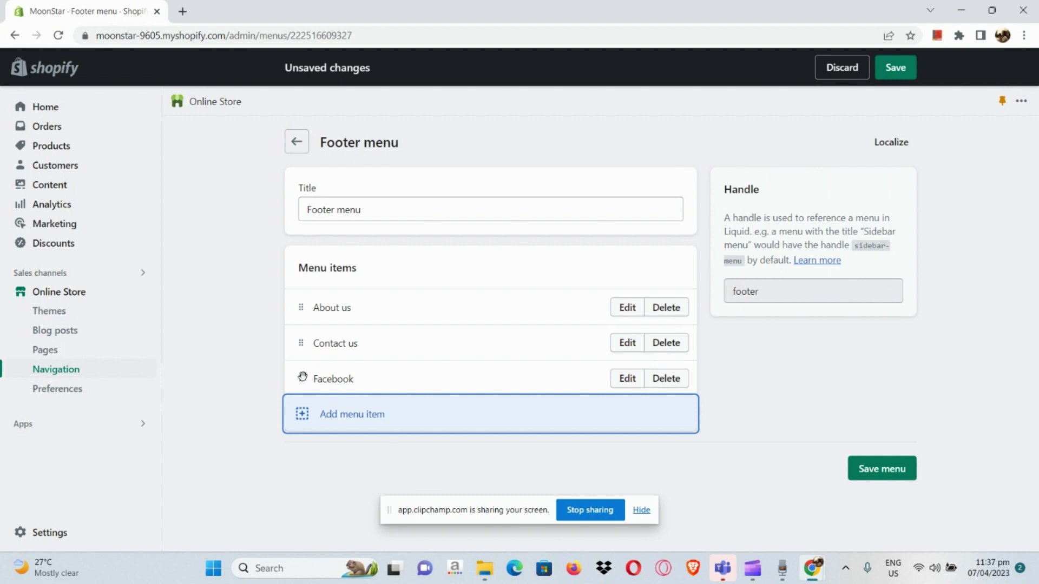
mouse_move(301, 378)
left_mouse_down()
mouse_move(298, 370)
mouse_move(317, 366)
mouse_move(320, 376)
left_mouse_up()
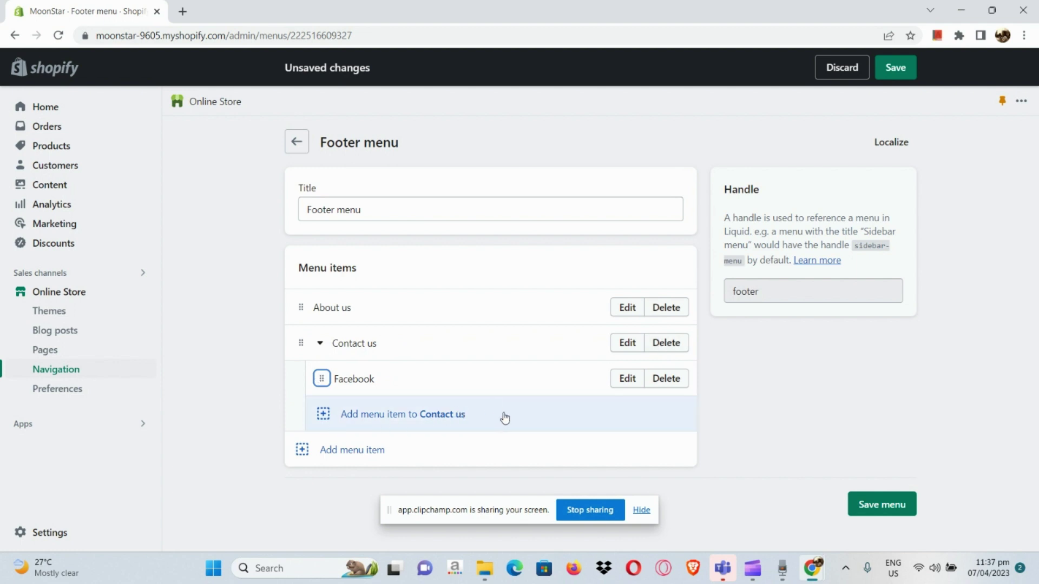
- Add a 'Gmail' item under Contact us linking to a mailto e-mail address
left_click(324, 421)
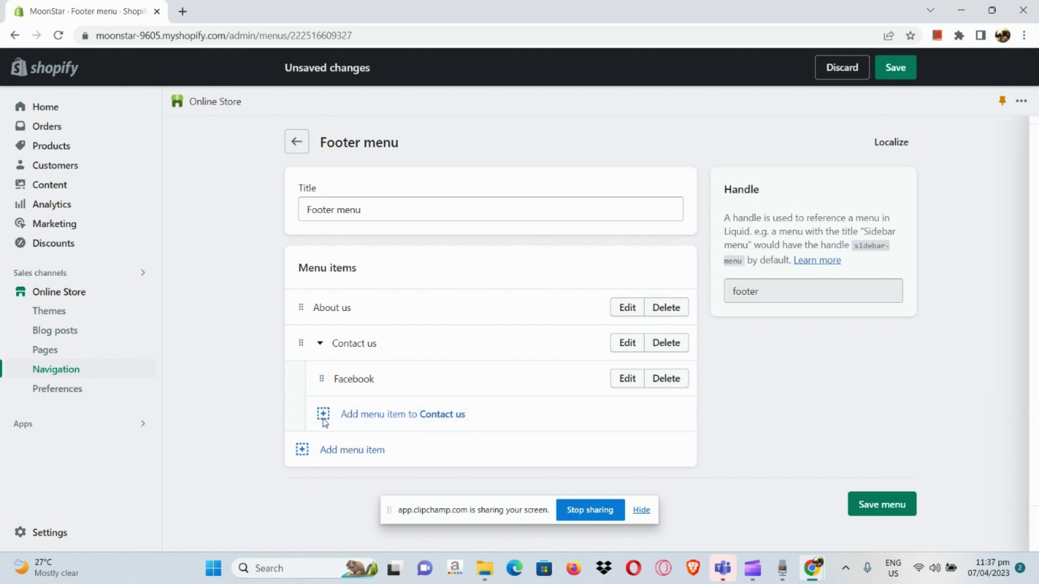
type("email")
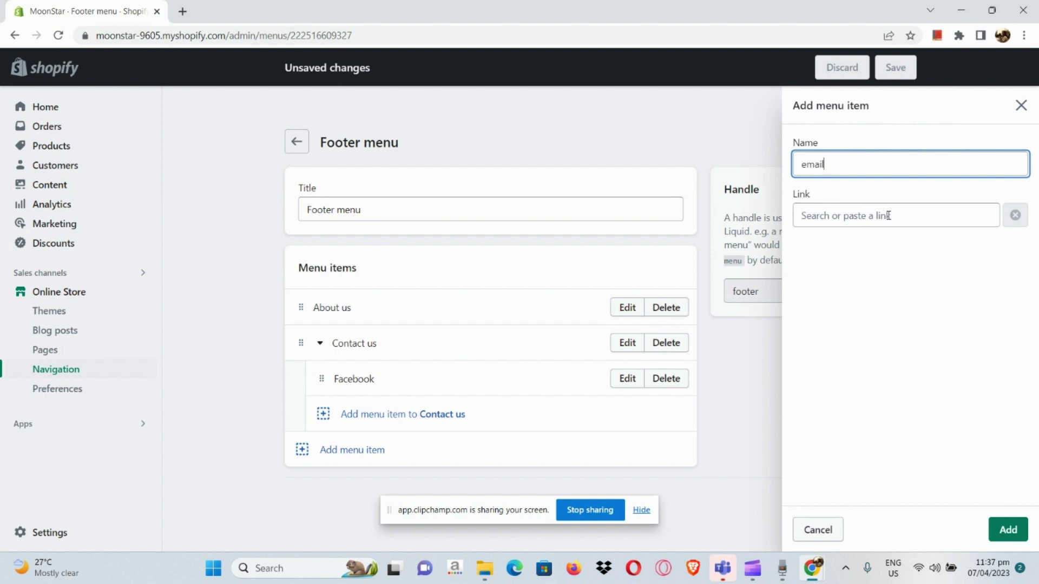
key("BackSpace")
key("BackSpace")
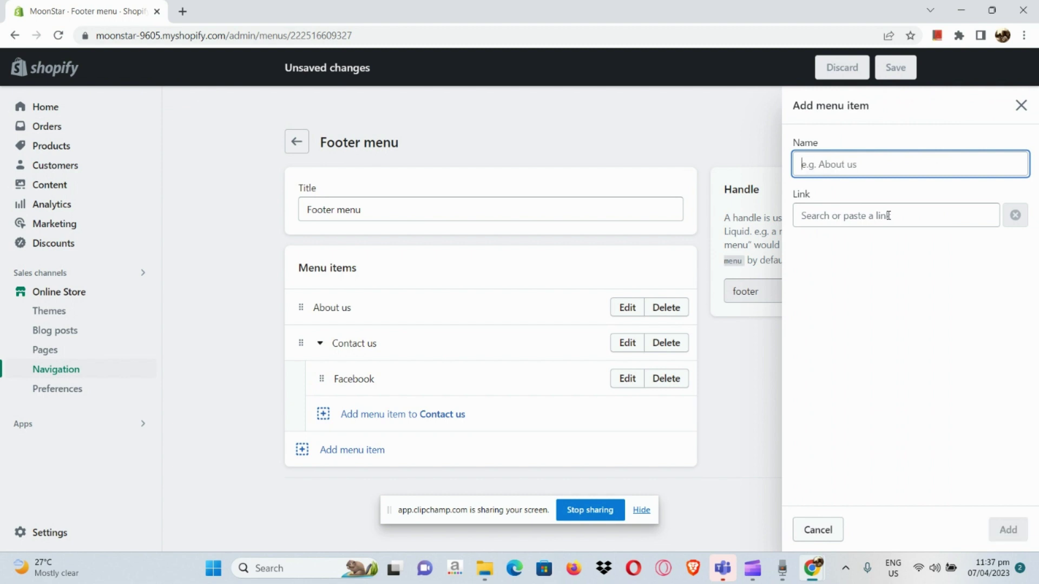
type("Gmail")
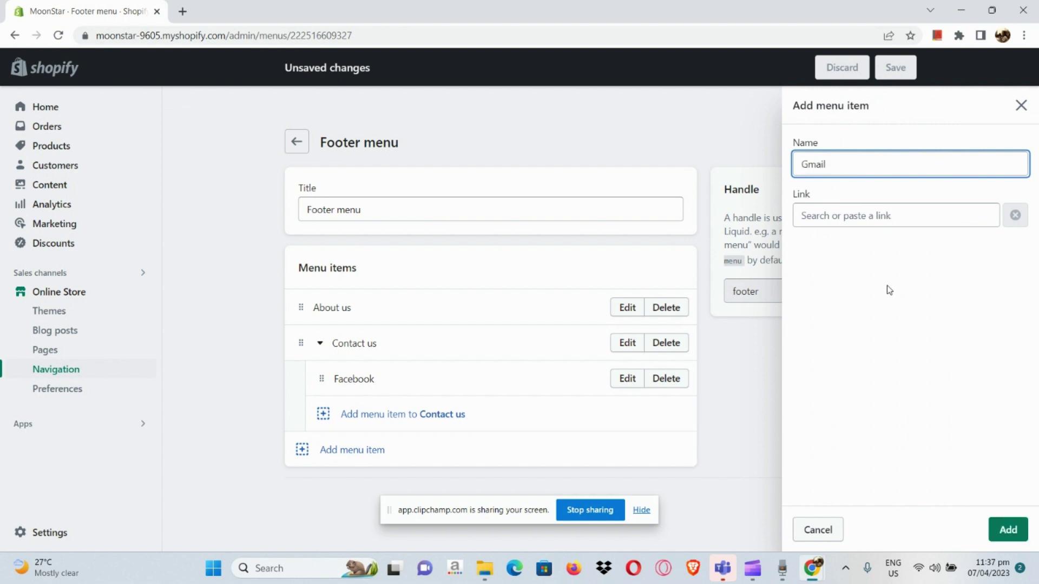
left_click(904, 216)
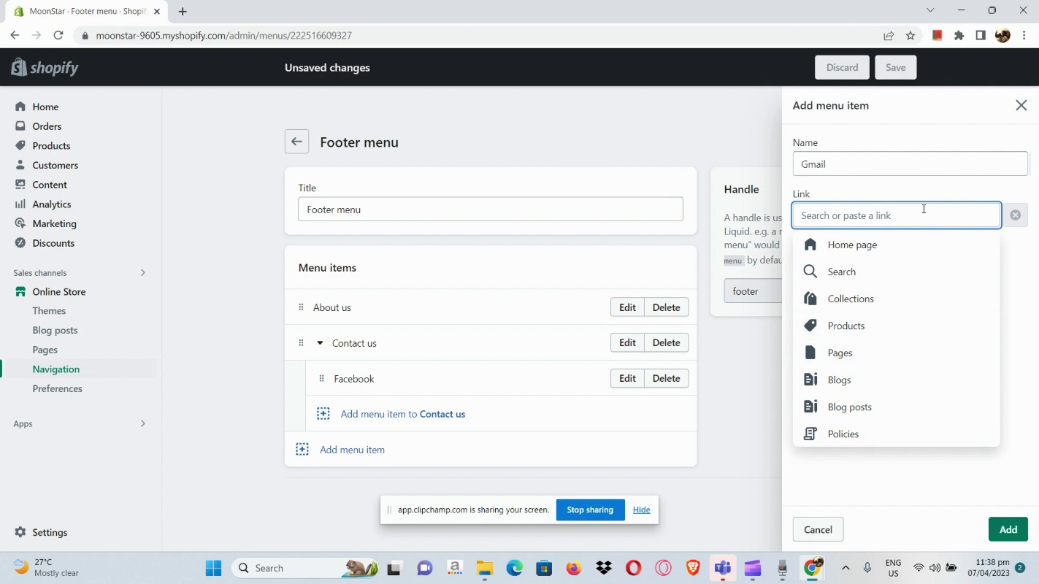
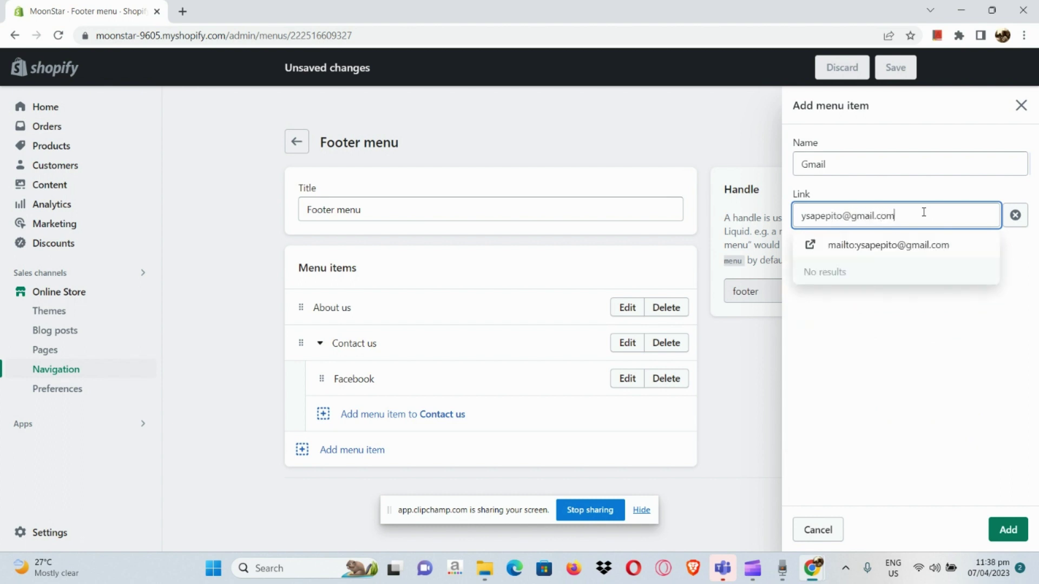
left_click(919, 248)
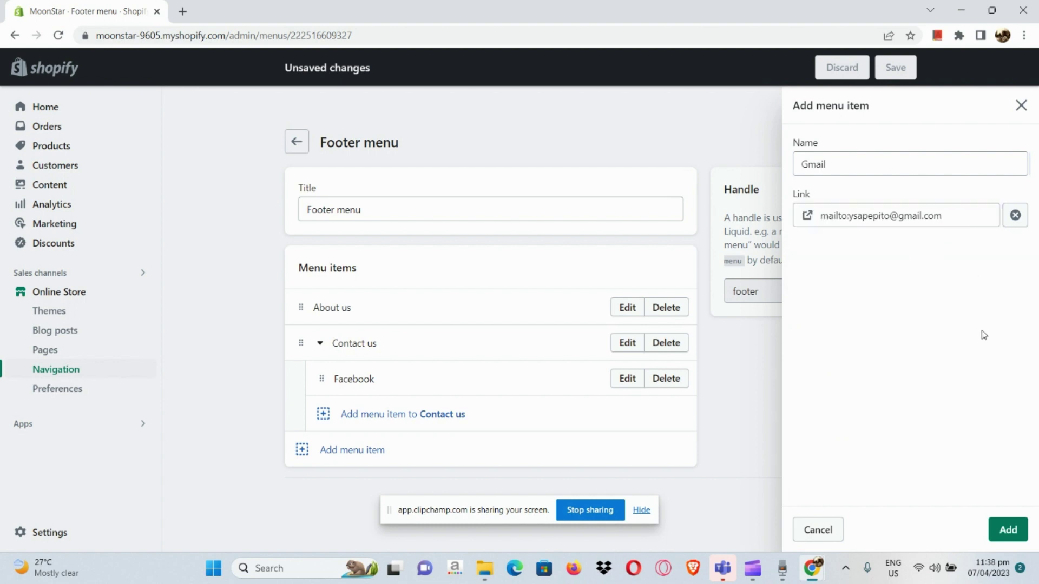
left_click(1008, 536)
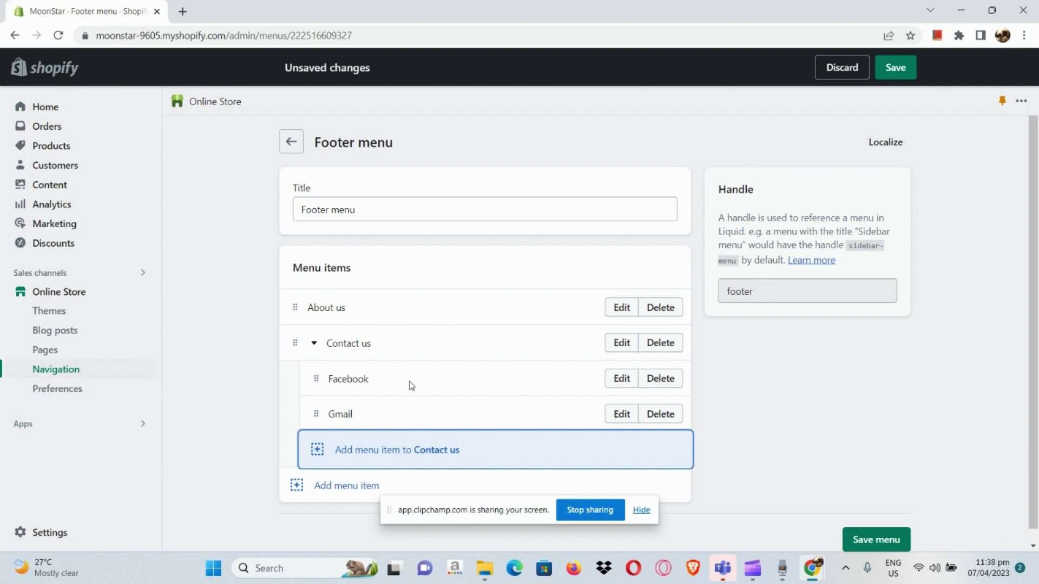
- Start a new top-level menu item named 'Our Story' linked to the Home page
left_click(295, 486)
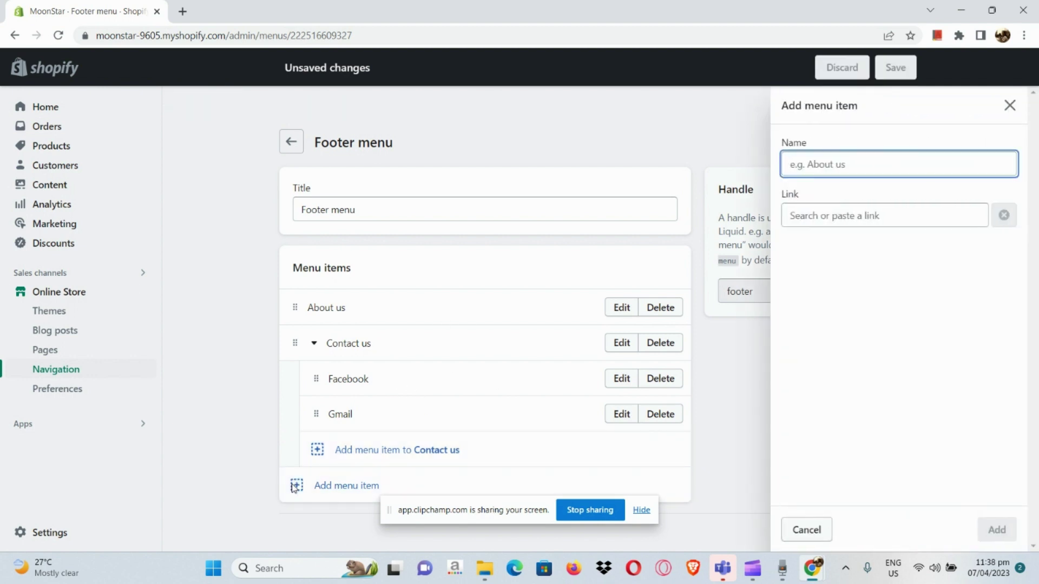
type("Our Stor")
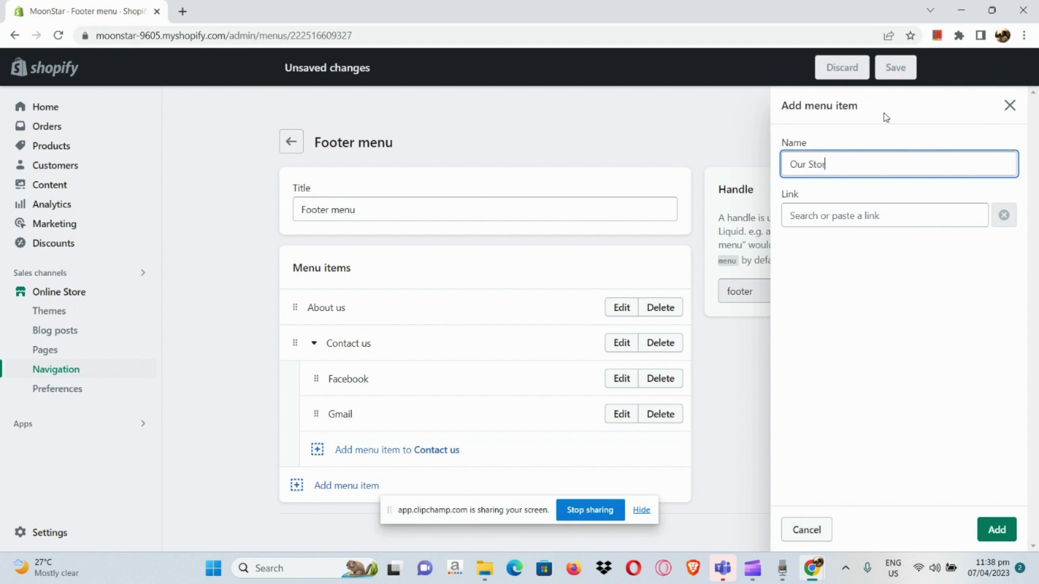
type("t")
key("BackSpace")
type("y")
left_click(881, 217)
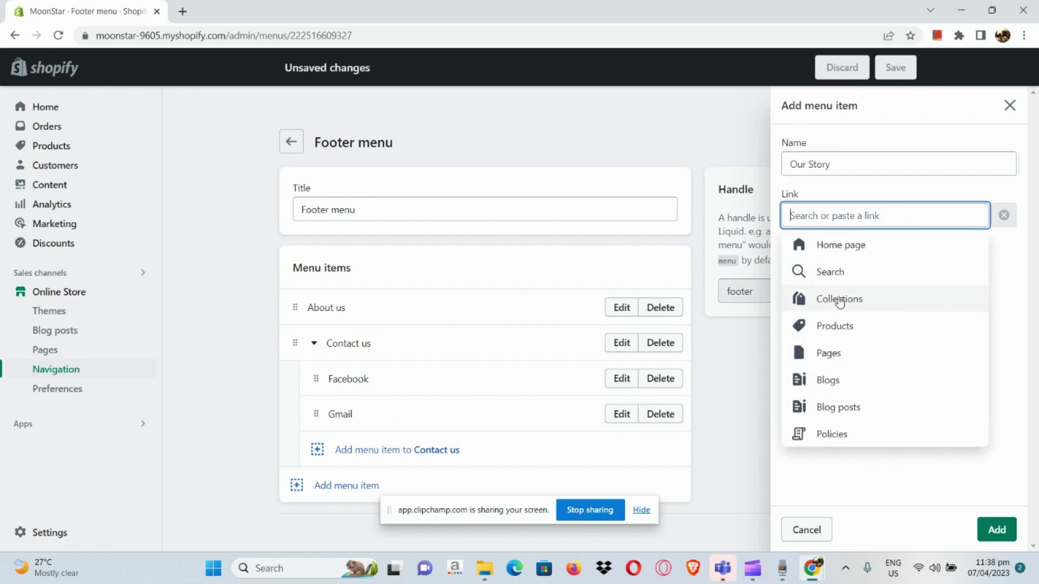
left_click(847, 244)
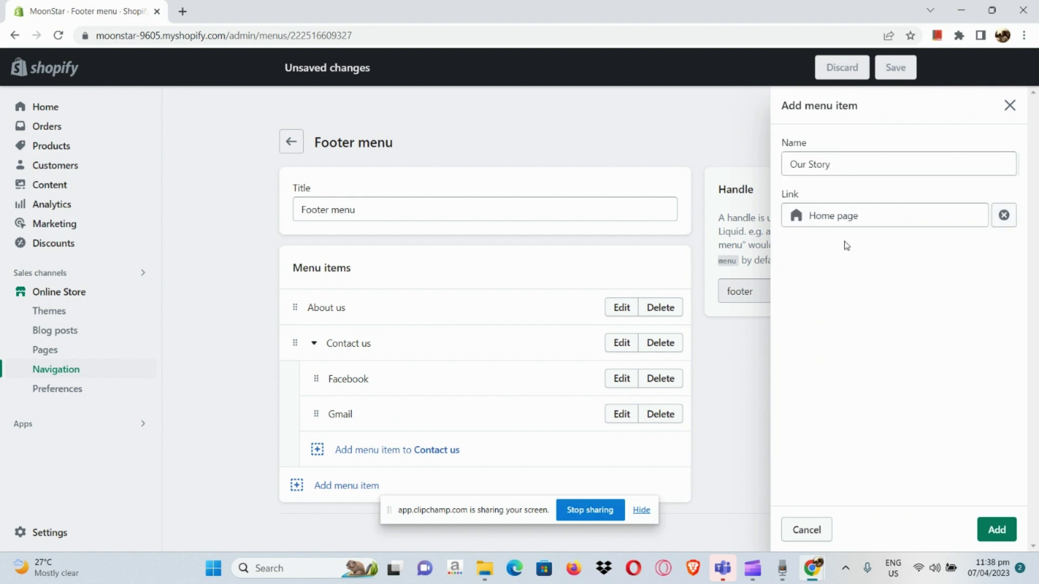
- Change Our Story's link to one of the store's pages and add the item
left_click(863, 211)
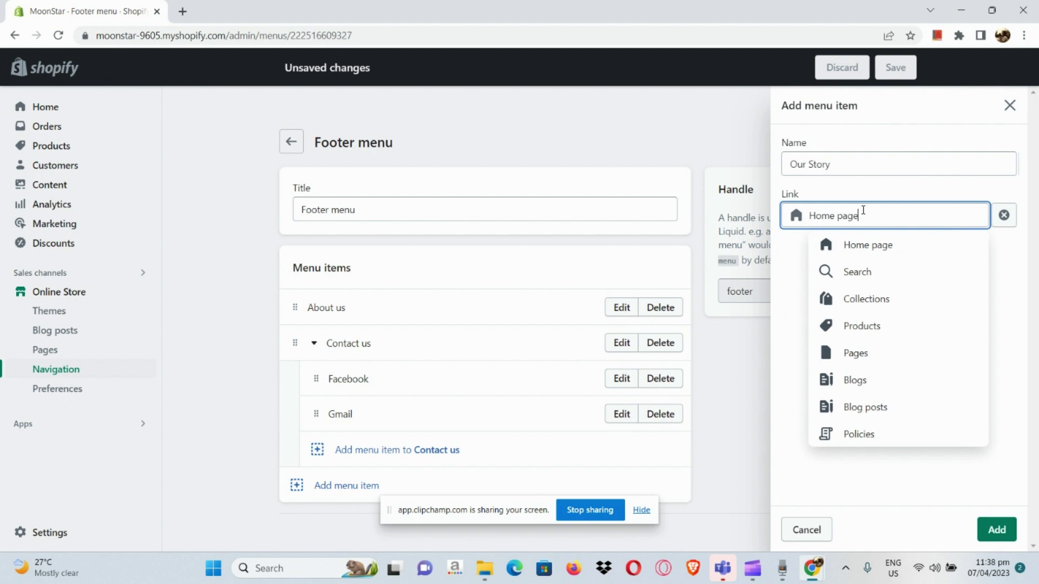
left_click(862, 385)
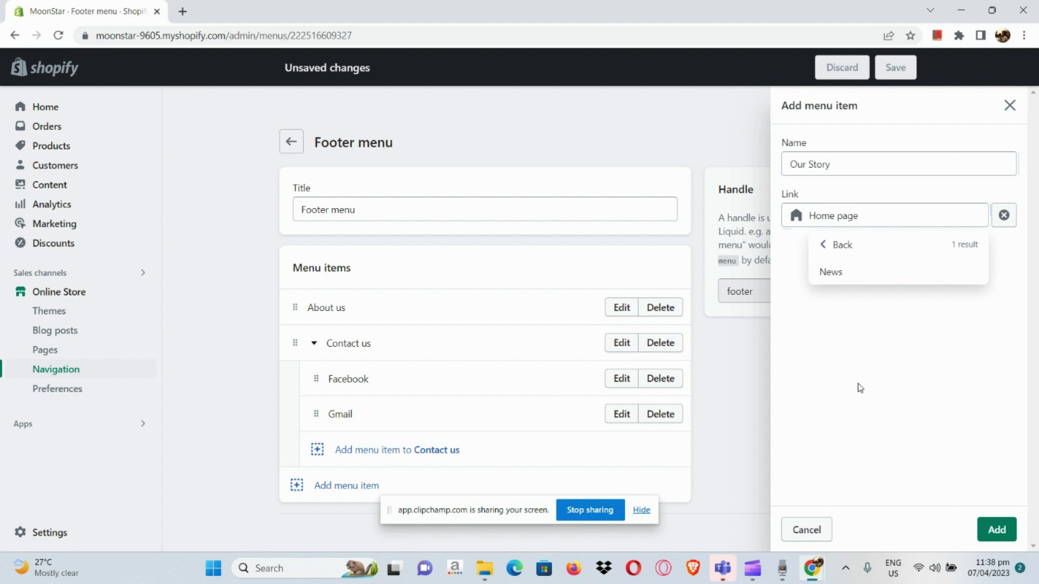
left_click(885, 246)
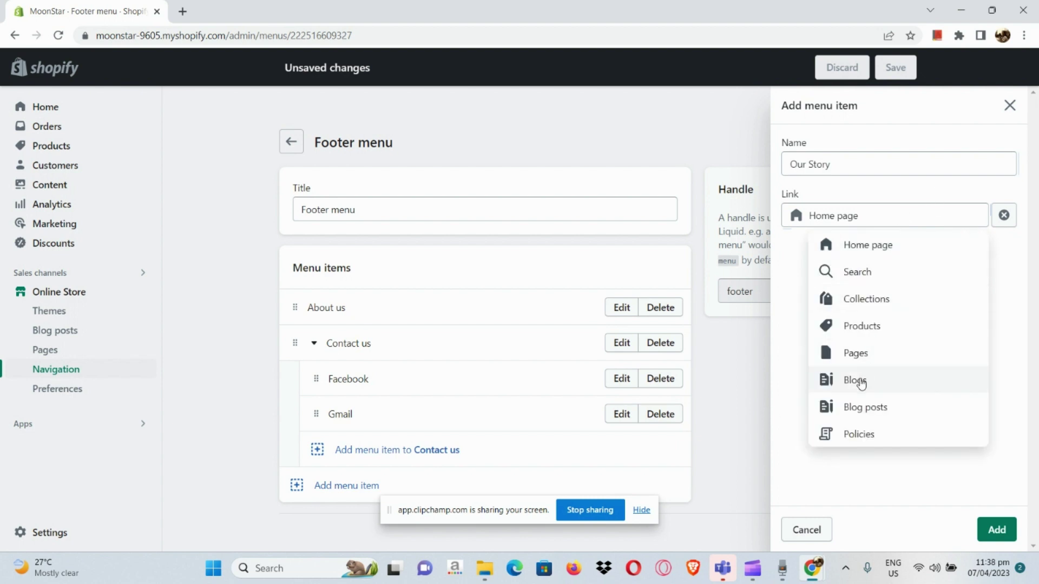
left_click(855, 412)
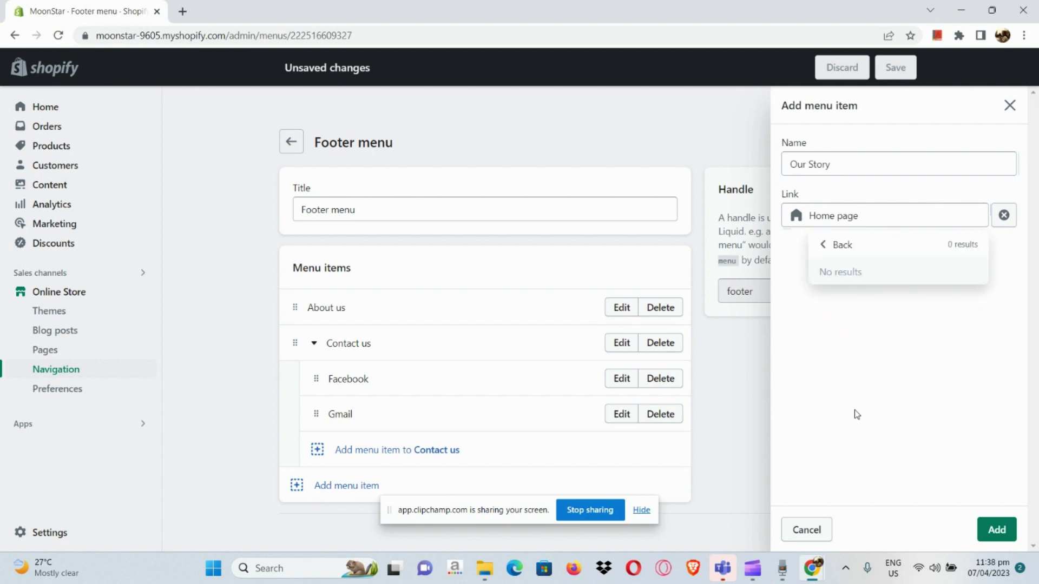
left_click(883, 250)
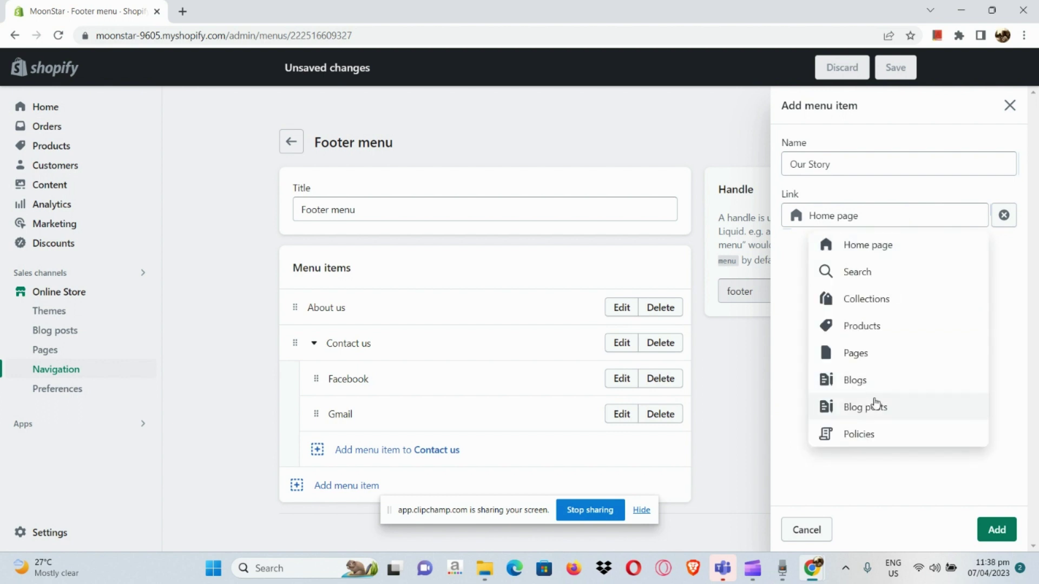
left_click(891, 361)
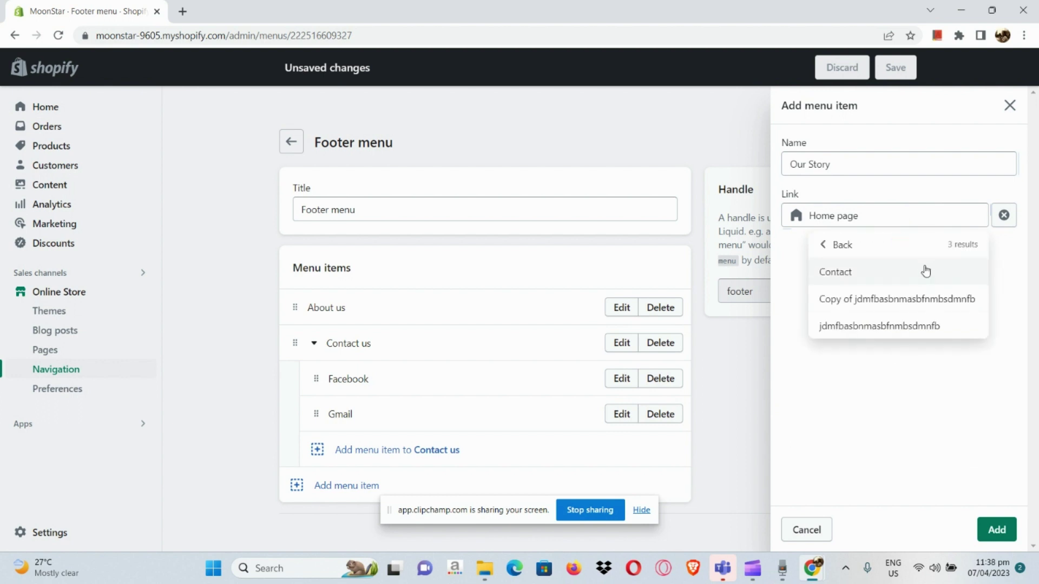
left_click(910, 299)
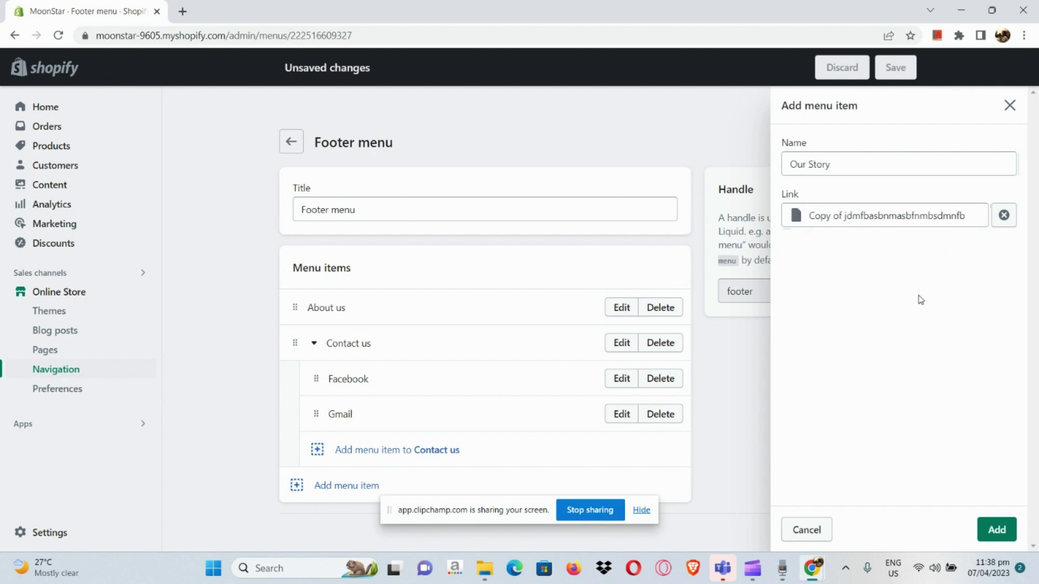
left_click(997, 531)
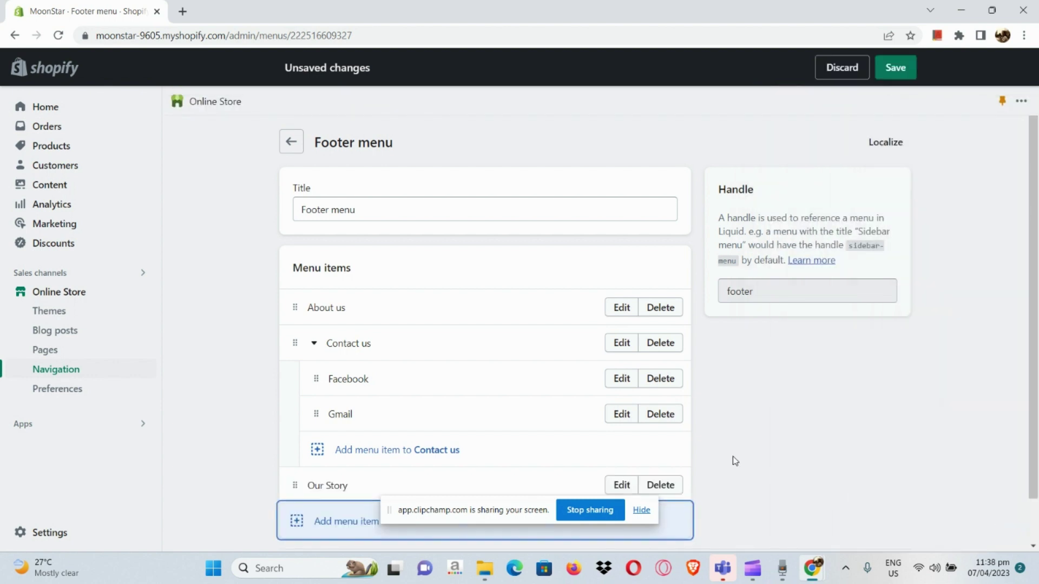
- Drag Our Story up between About us and Contact us
scroll(592, 434, "down", 1)
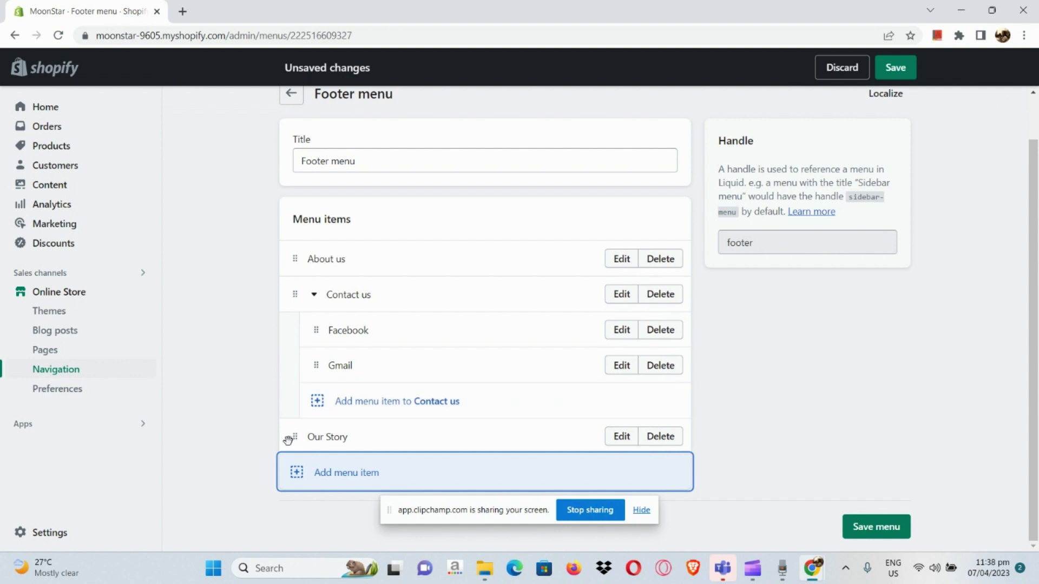
left_click_drag(295, 440, 303, 319)
scroll(433, 374, "down", 1)
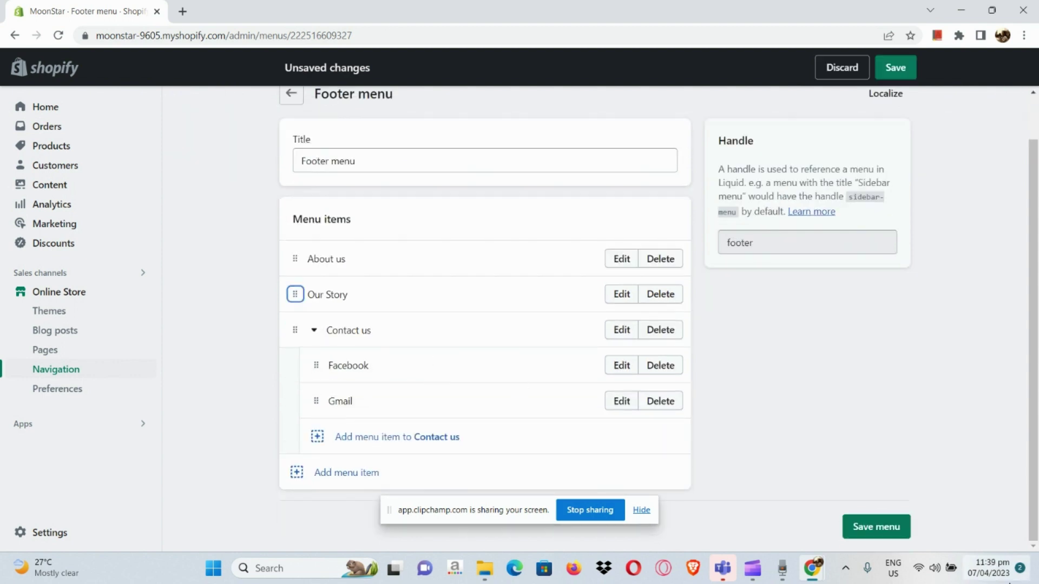
- Save the Footer menu and open the Dawn theme's Customize editor from Themes
left_click(879, 525)
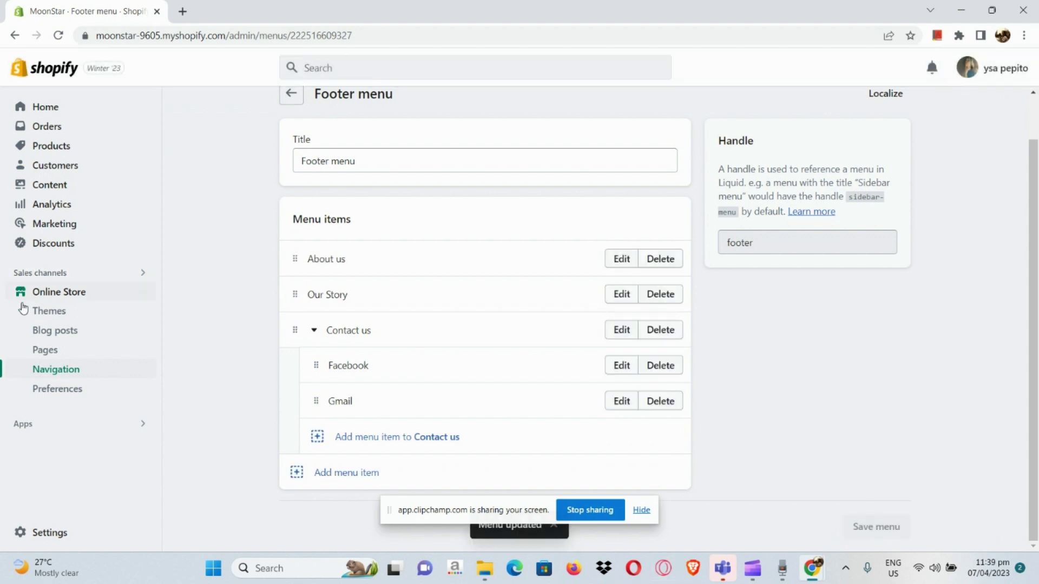
scroll(27, 320, "up", 5)
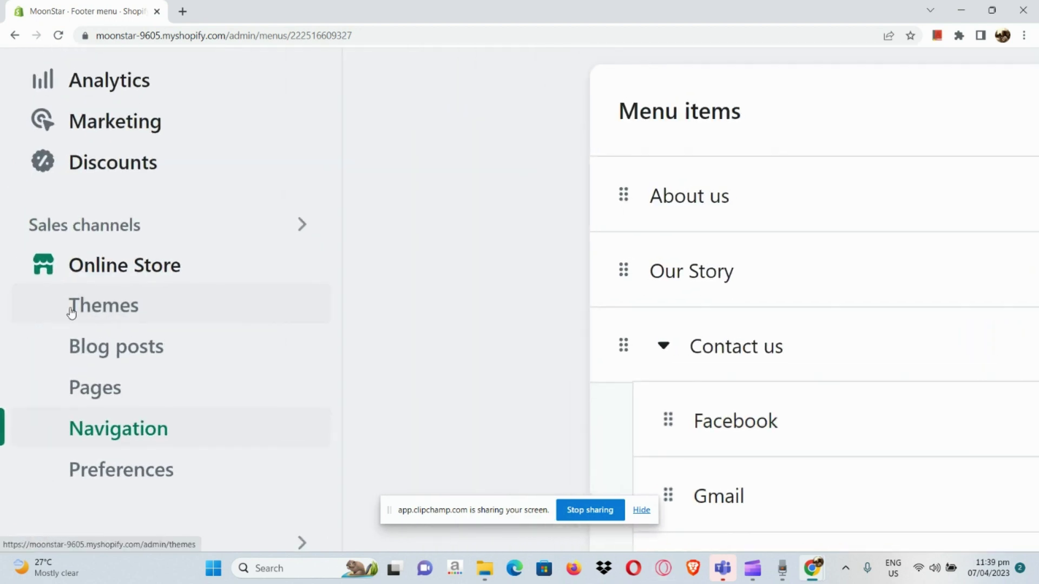
left_click(71, 311)
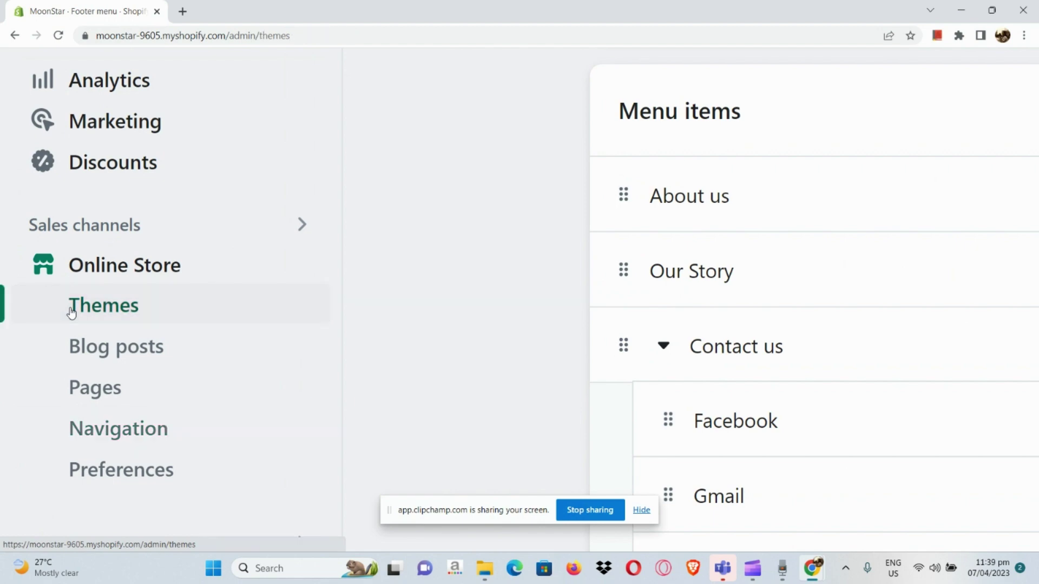
scroll(70, 306, "down", 5)
scroll(444, 305, "down", 2)
scroll(444, 305, "down", 3)
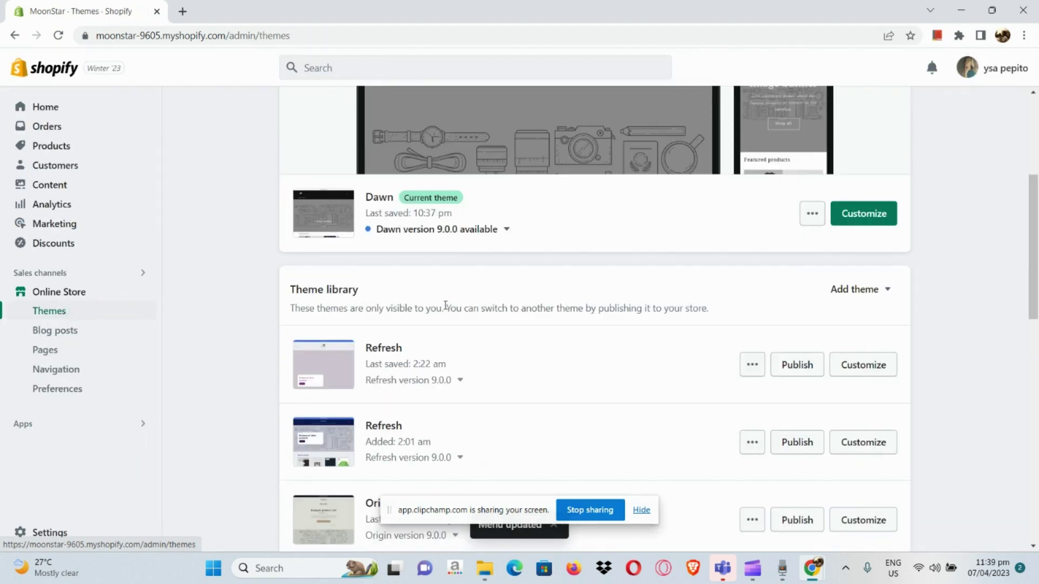
scroll(444, 305, "up", 4)
scroll(445, 306, "up", 1)
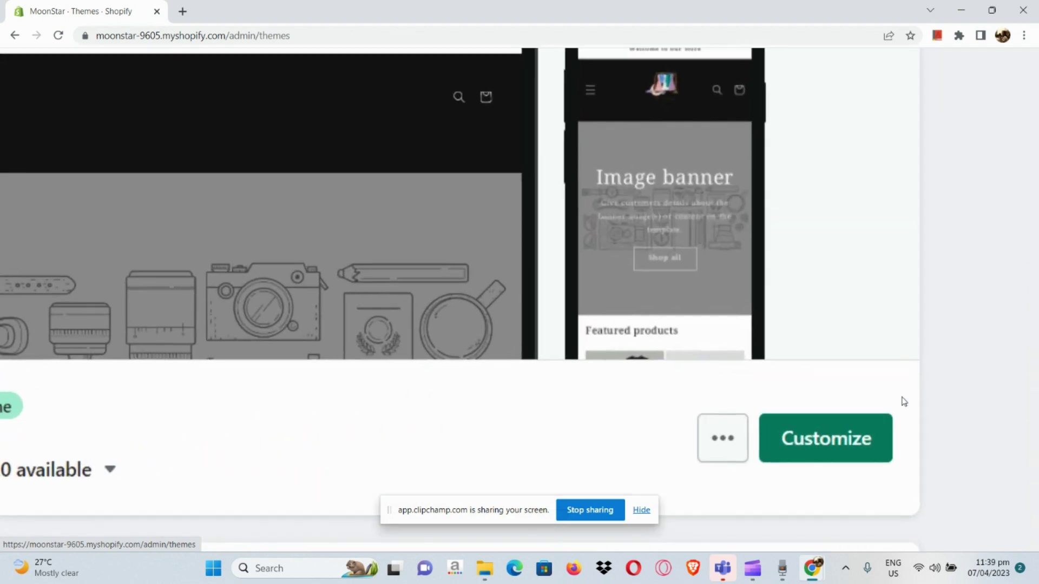
left_click(882, 414)
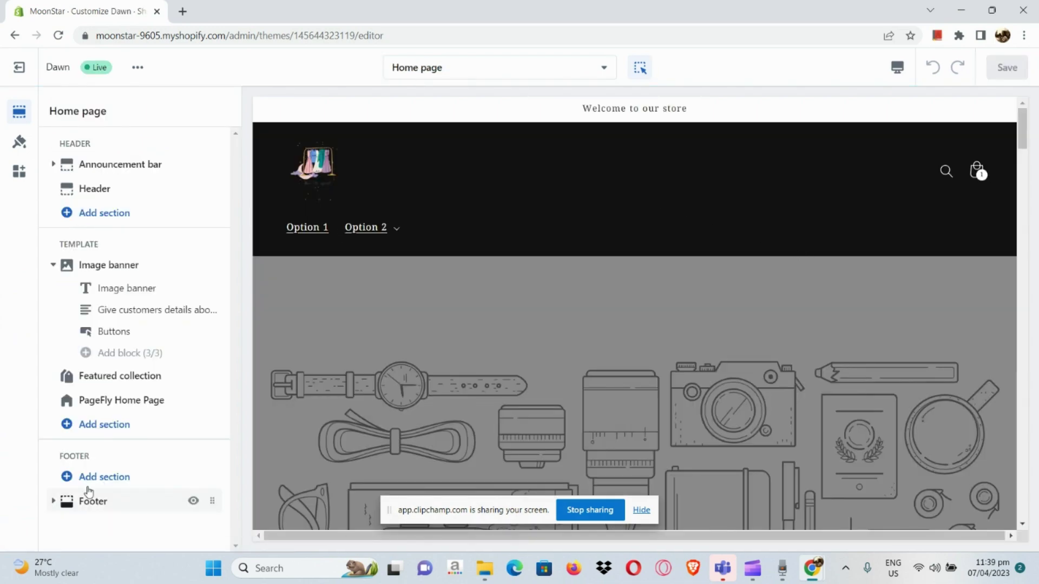
- Set the Footer section's colour scheme to Accent 1
left_click(87, 501)
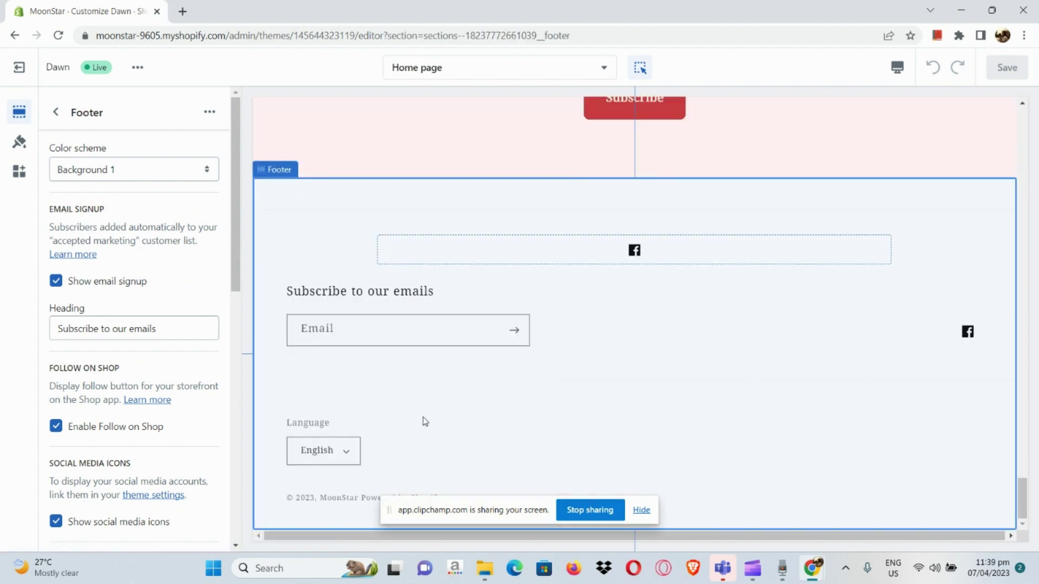
left_click(140, 170)
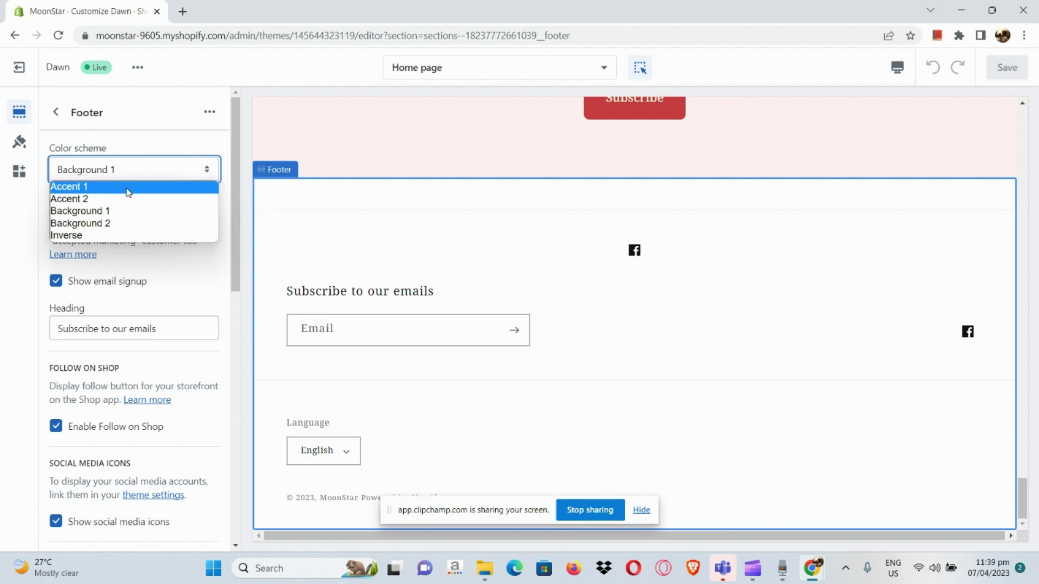
left_click(128, 189)
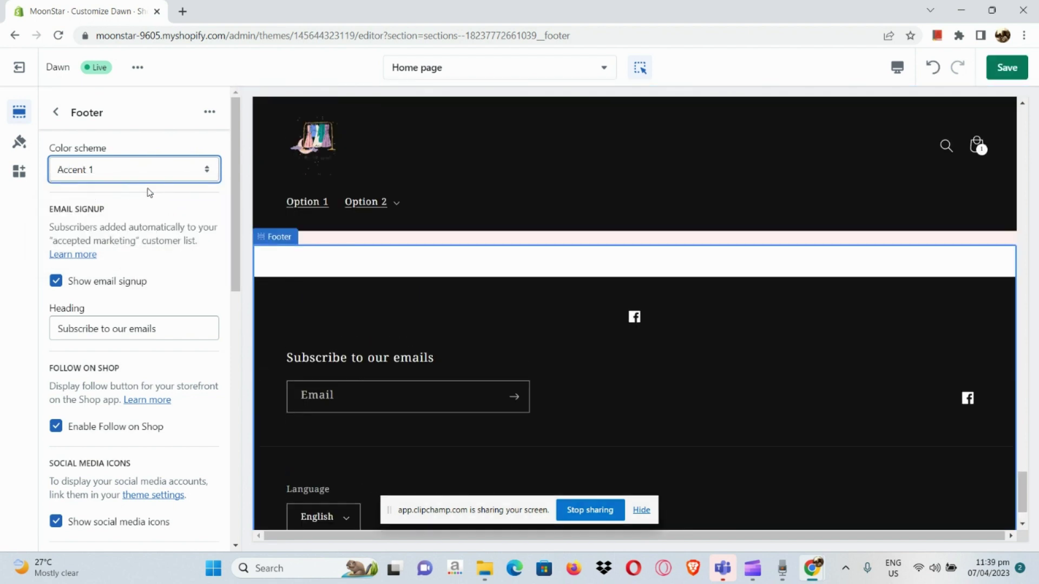
scroll(110, 313, "down", 6)
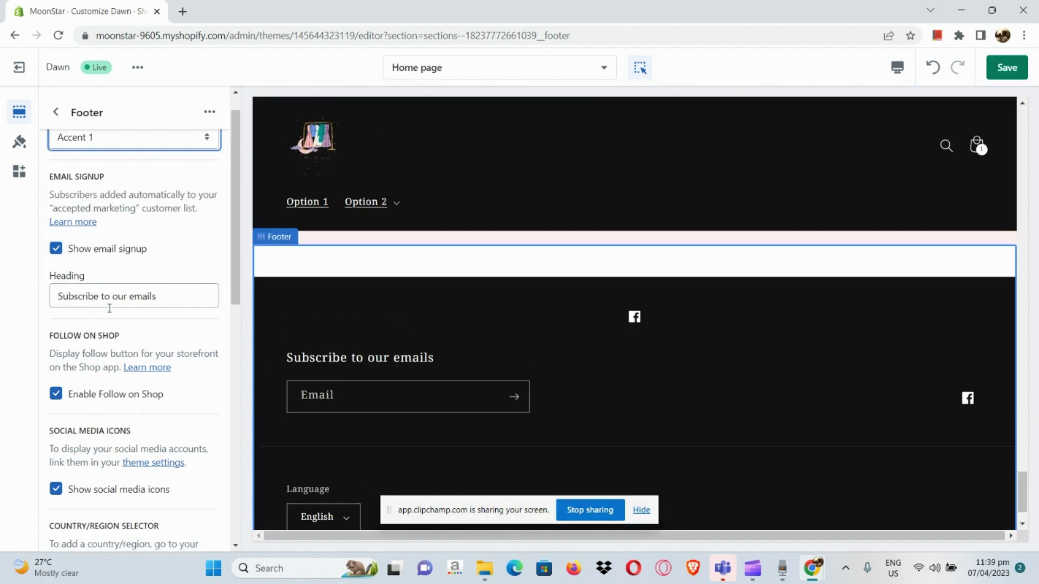
scroll(111, 313, "down", 5)
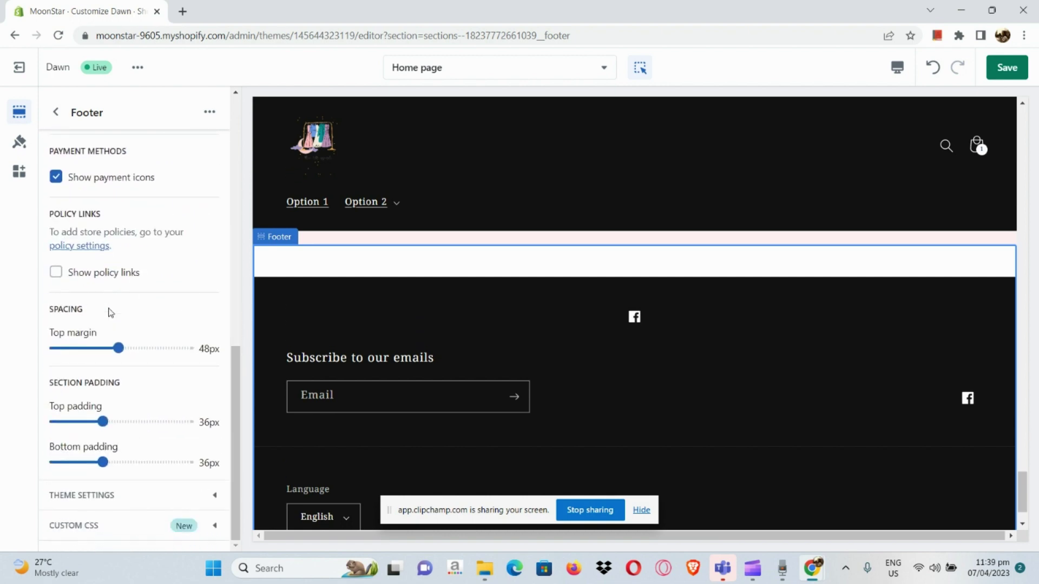
left_click_drag(117, 453, 158, 218)
left_click(176, 217)
- Review the footer's remaining settings and go back to the page's section list
scroll(174, 216, "up", 5)
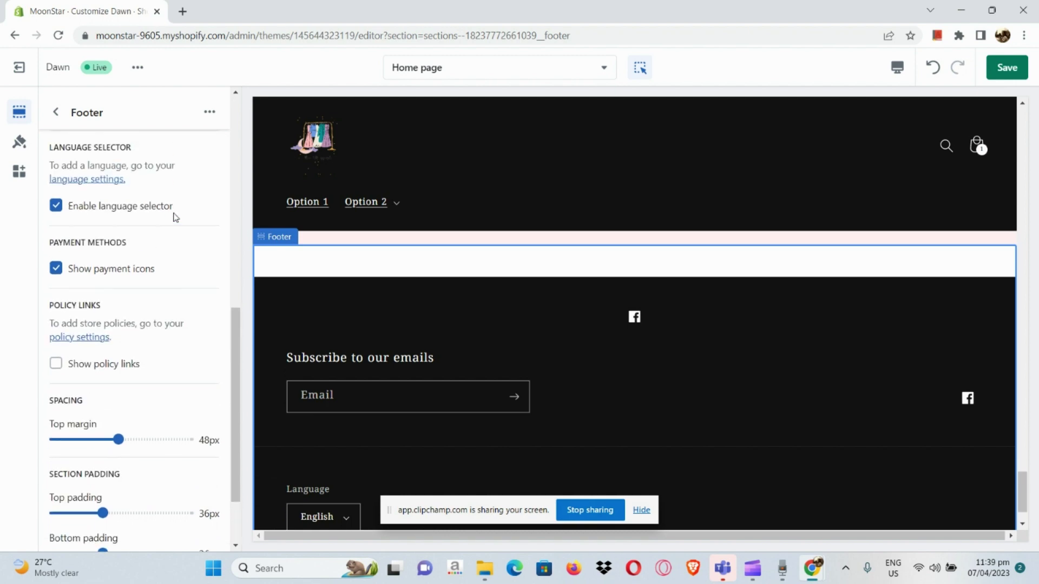
left_click(210, 112)
left_click(211, 113)
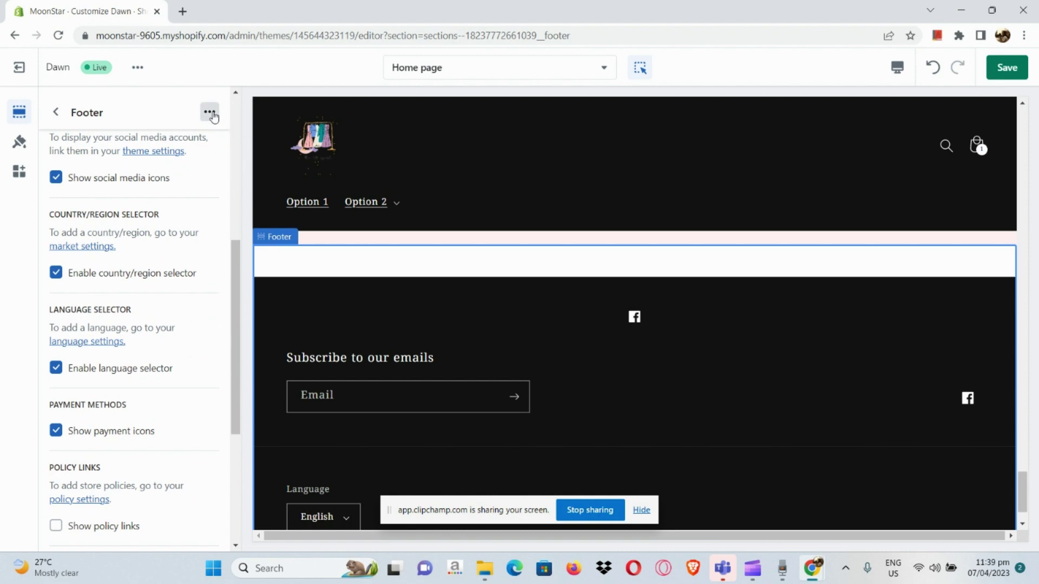
scroll(181, 220, "down", 5)
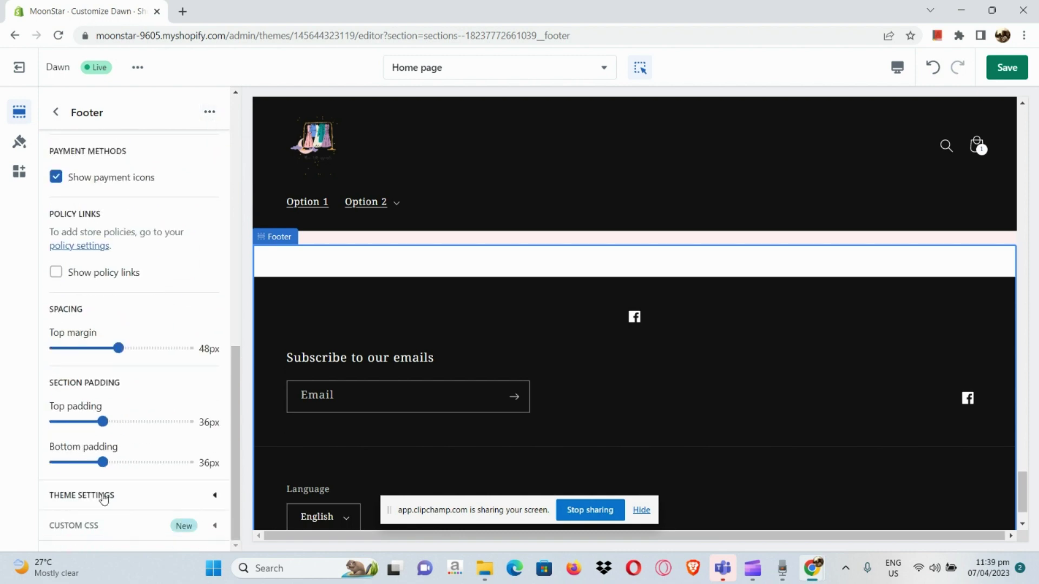
left_click(104, 496)
scroll(103, 504, "down", 3)
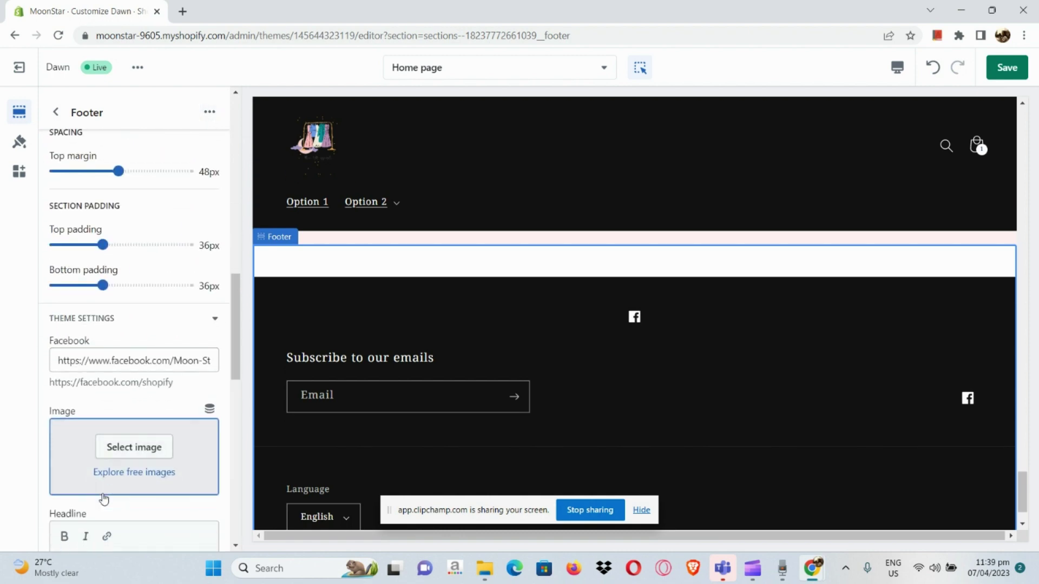
scroll(94, 528, "down", 7)
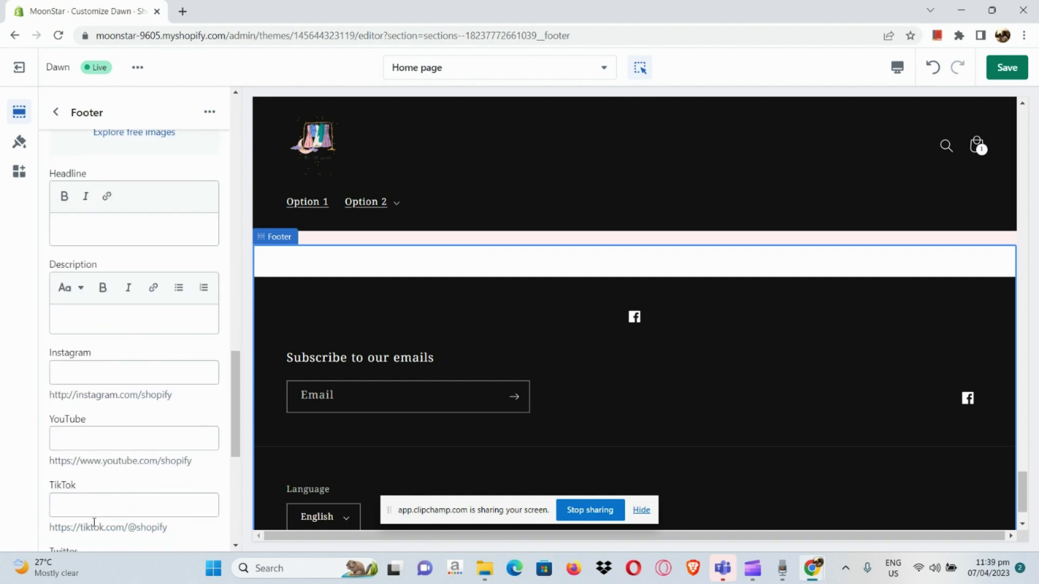
scroll(94, 526, "down", 6)
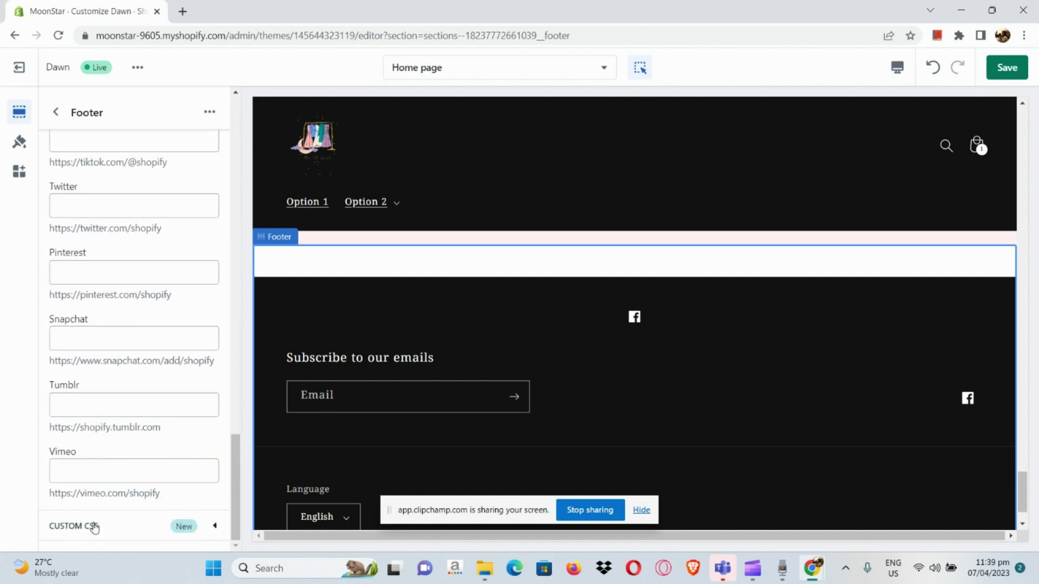
left_click(56, 112)
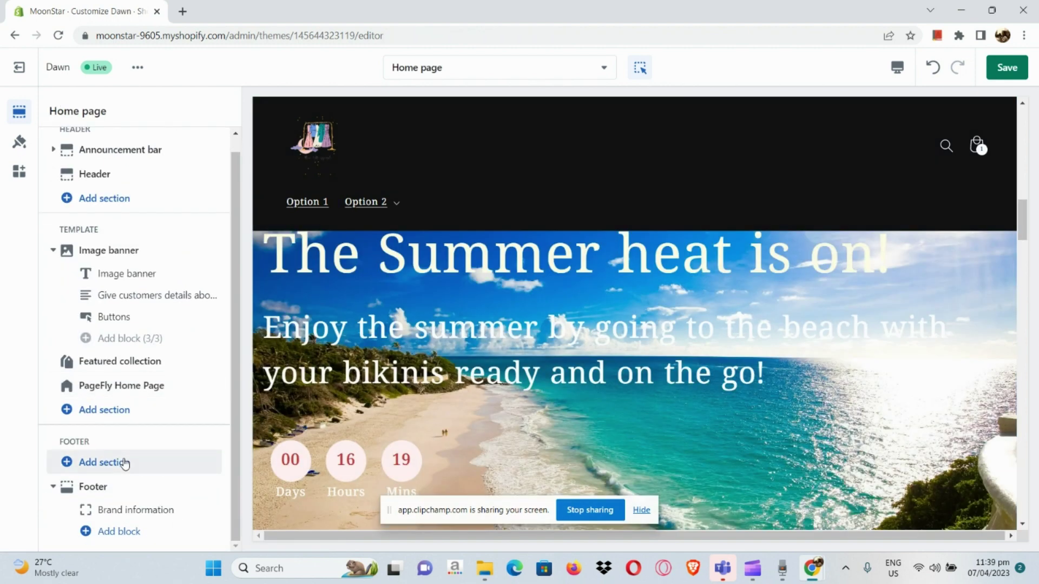
- Add a Menu block to the footer section
left_click(125, 464)
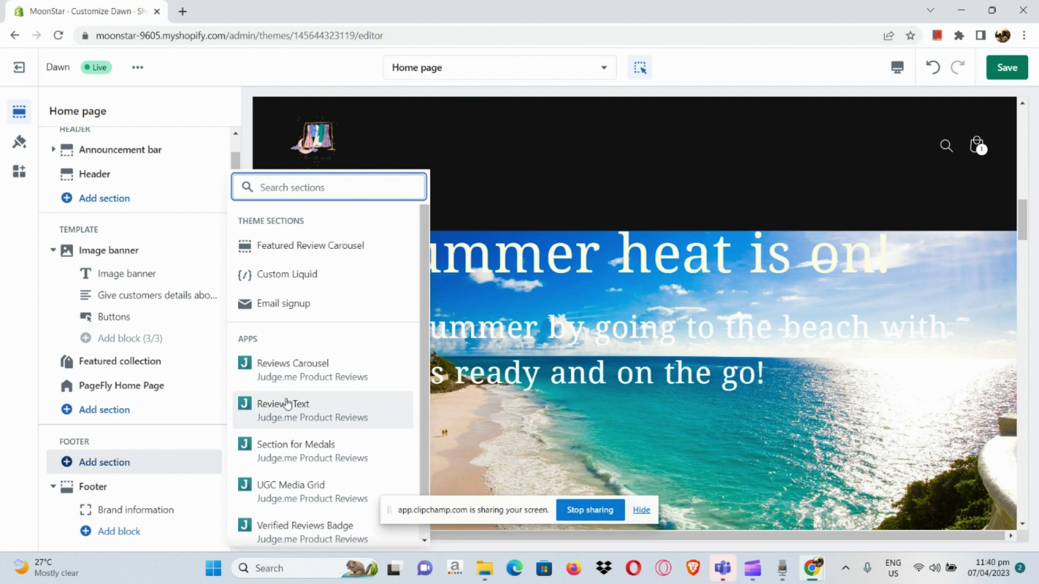
scroll(287, 404, "down", 1)
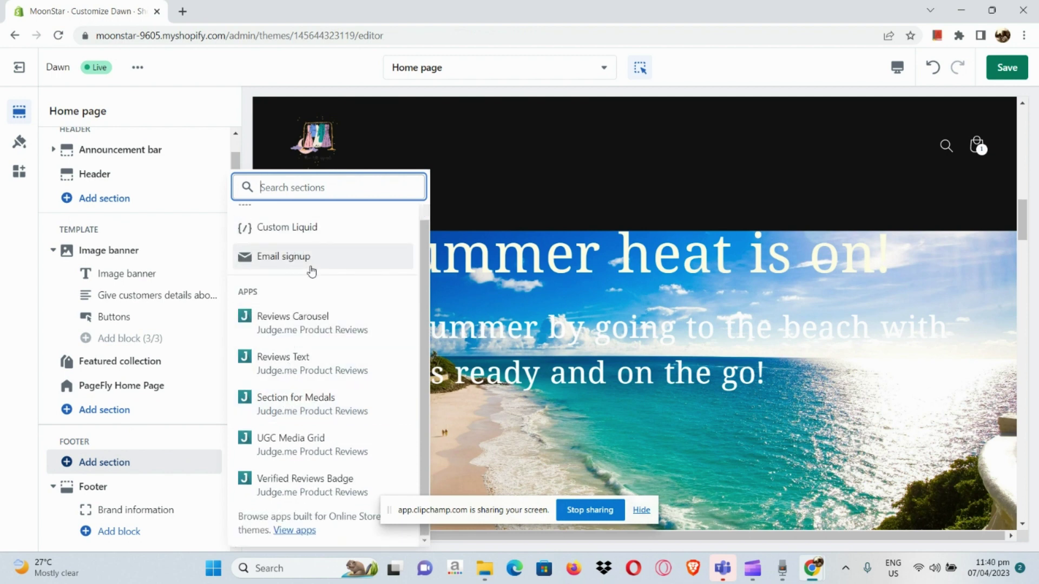
scroll(311, 271, "up", 1)
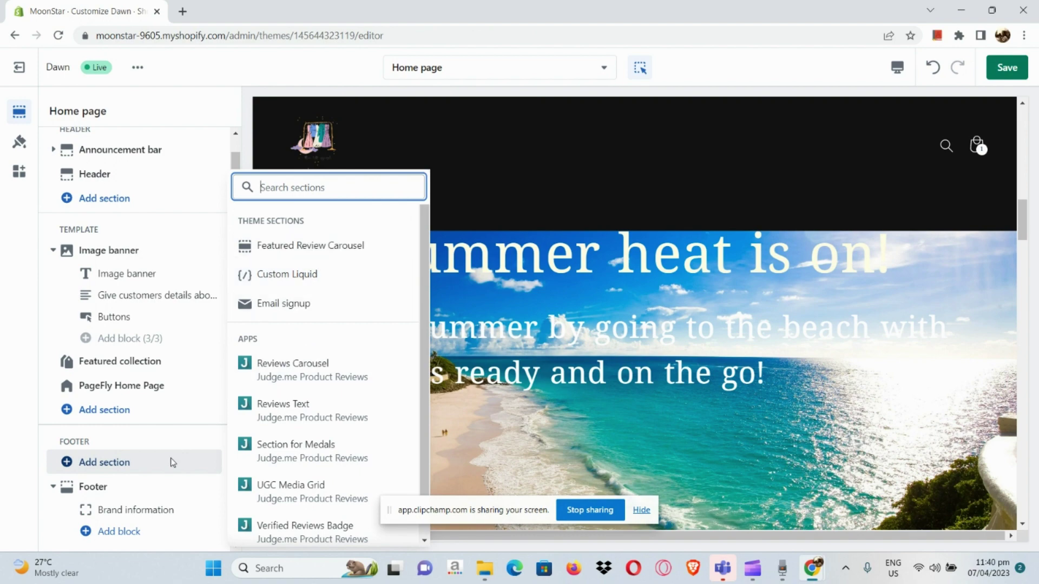
left_click(89, 535)
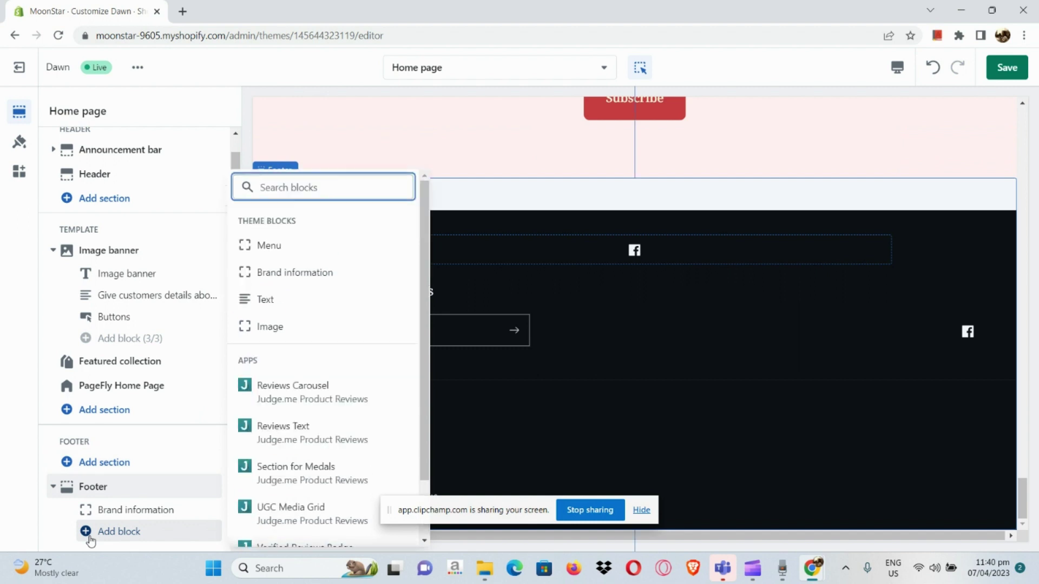
left_click(348, 250)
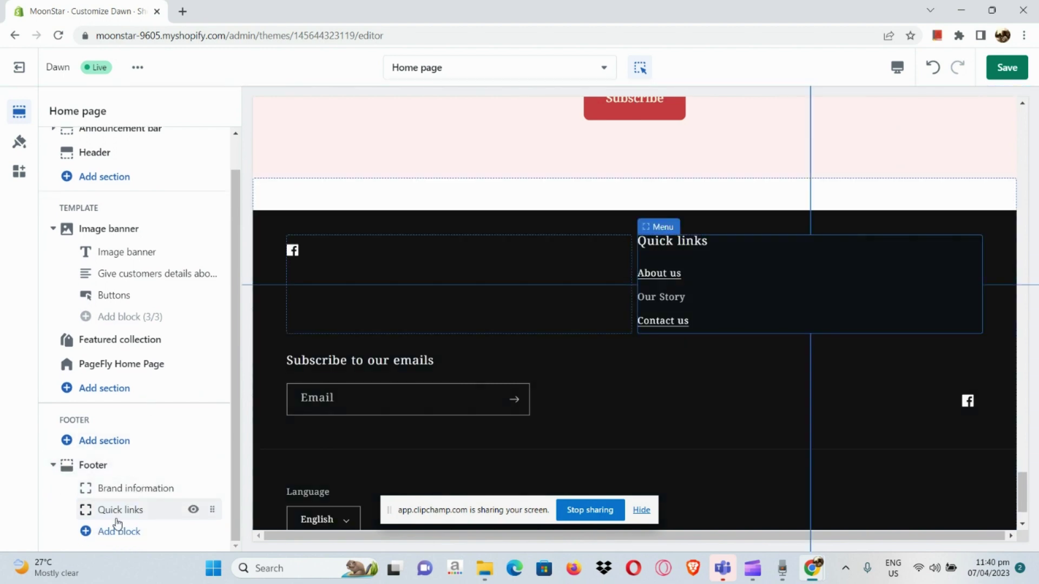
- Open the Quick links block's settings, which use the Footer menu (About us, Our Story, Contact us)
scroll(739, 253, "up", 5)
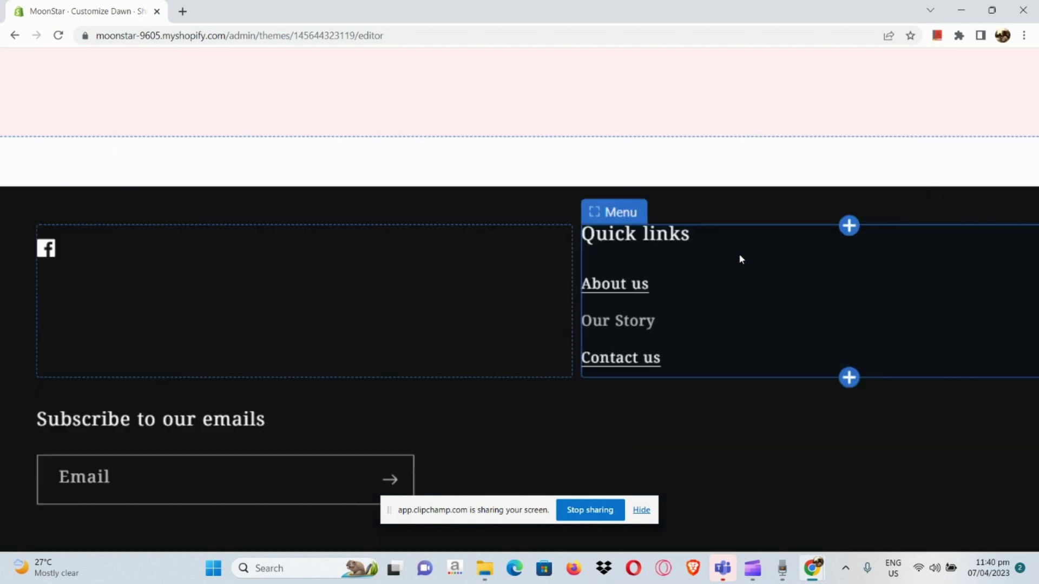
scroll(740, 259, "up", 3)
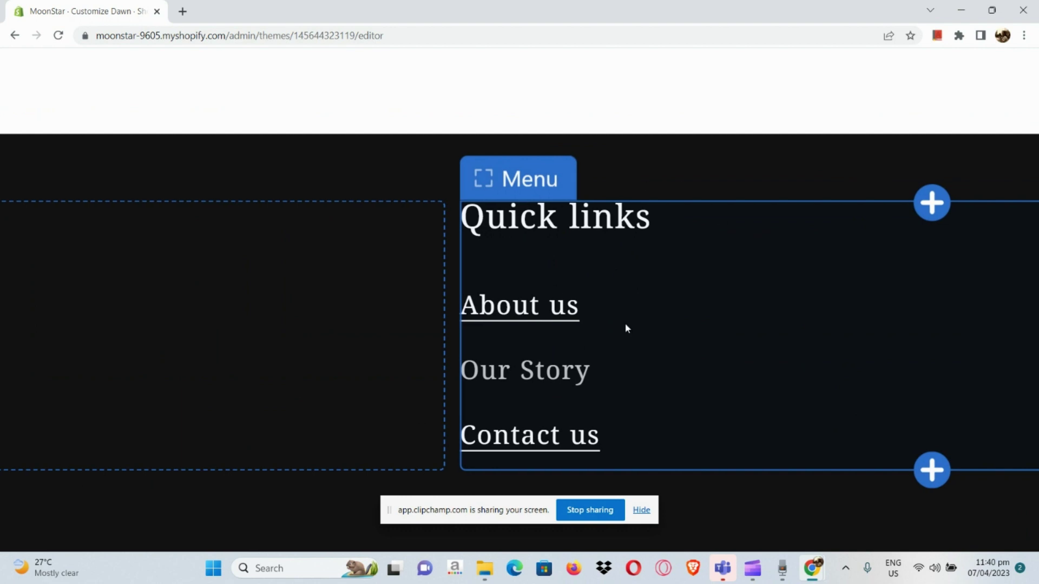
scroll(637, 301, "down", 8)
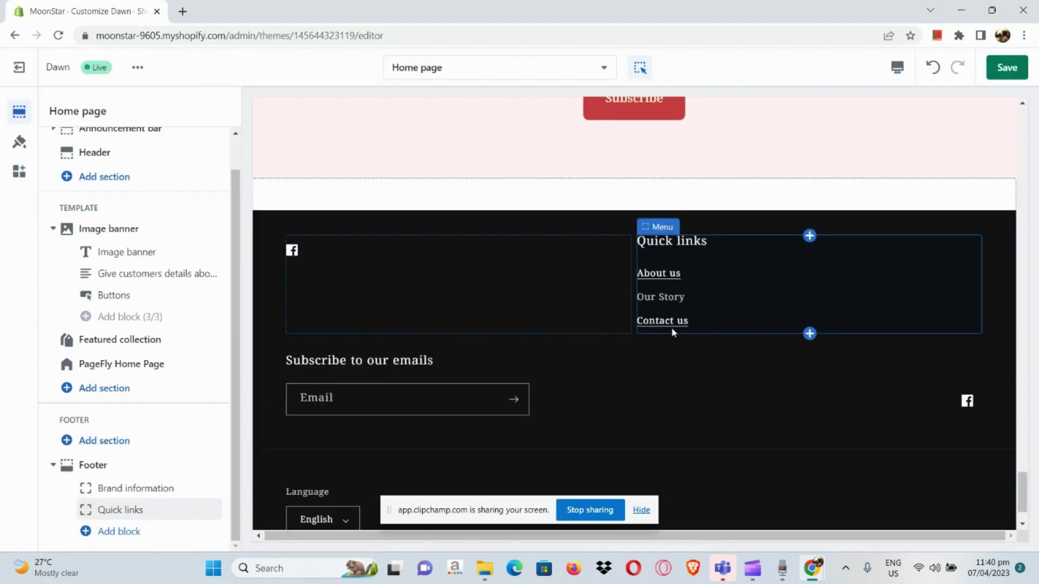
left_click(647, 230)
- Review the Quick links block's menu choices, keeping the Footer menu unchanged
scroll(677, 216, "down", 1)
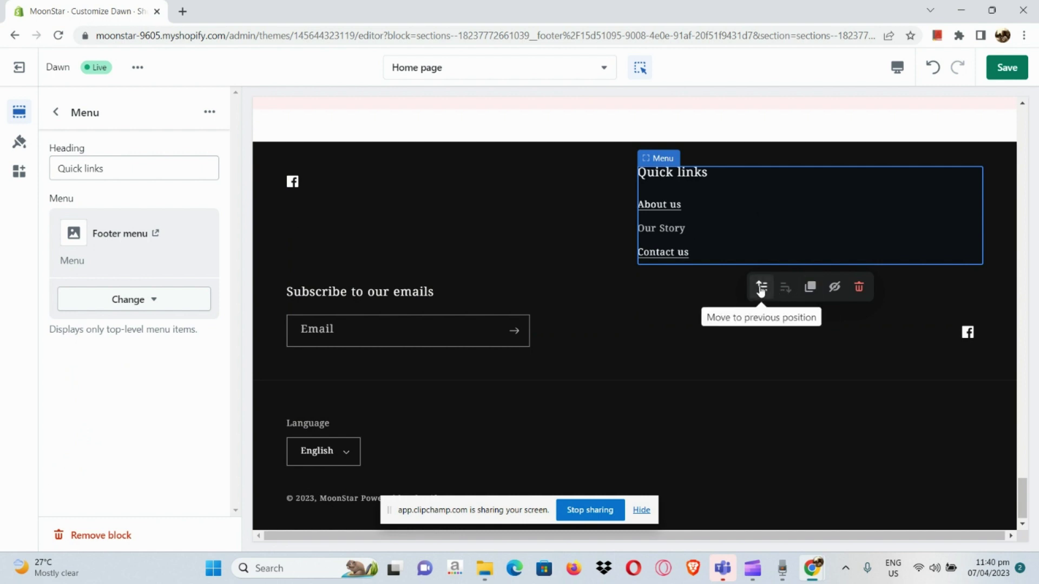
left_click(159, 298)
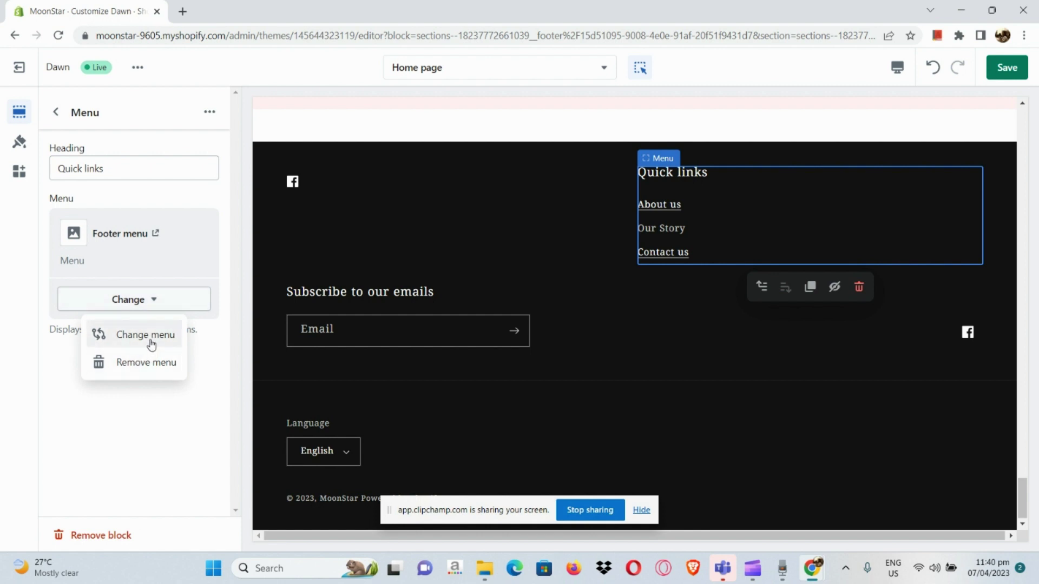
left_click(55, 360)
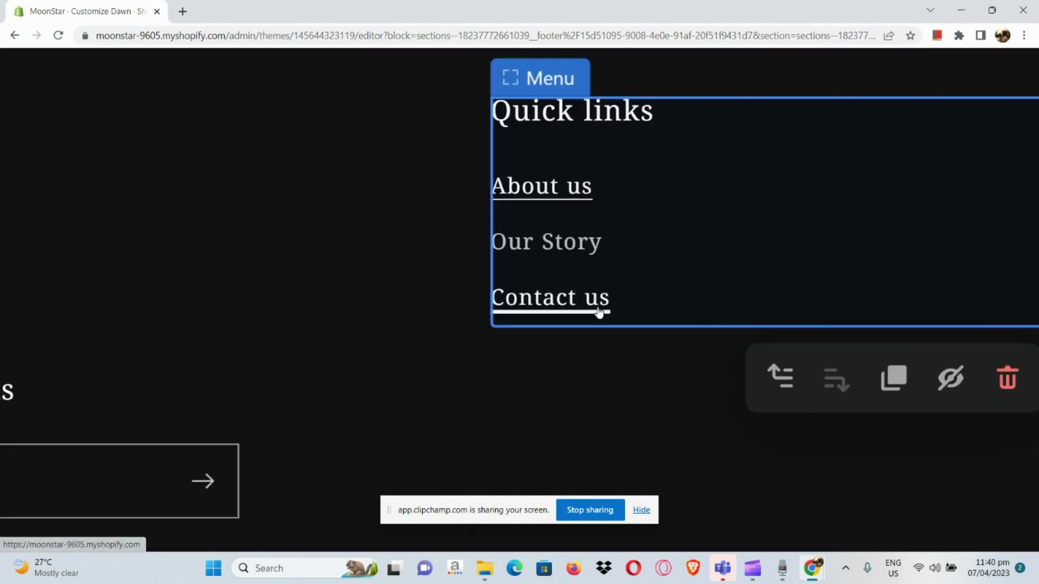
- Scroll the preview to the footer's Quick links column: About us, Our Story, Contact us
left_click(598, 309)
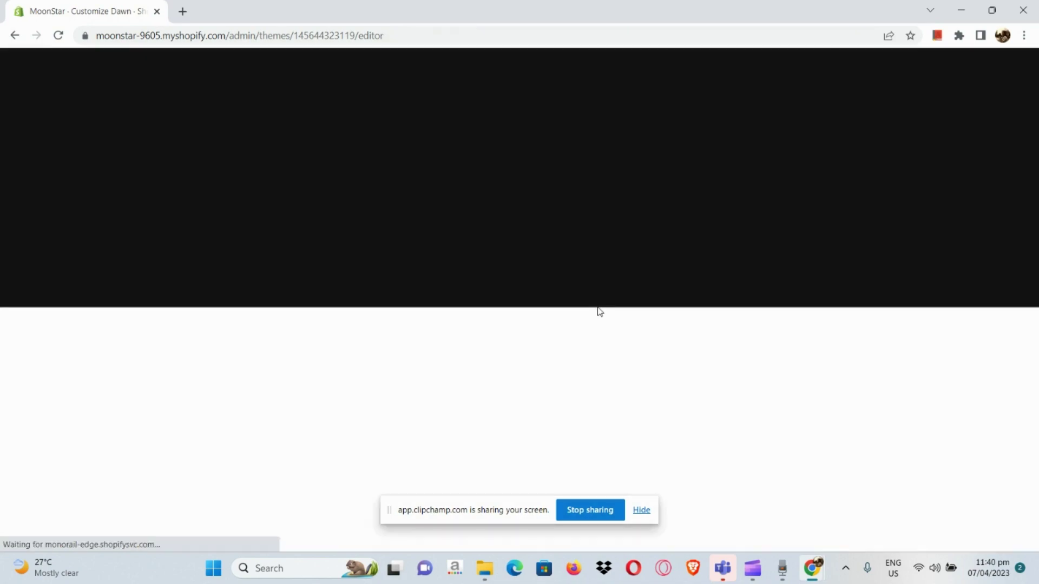
scroll(598, 308, "down", 15)
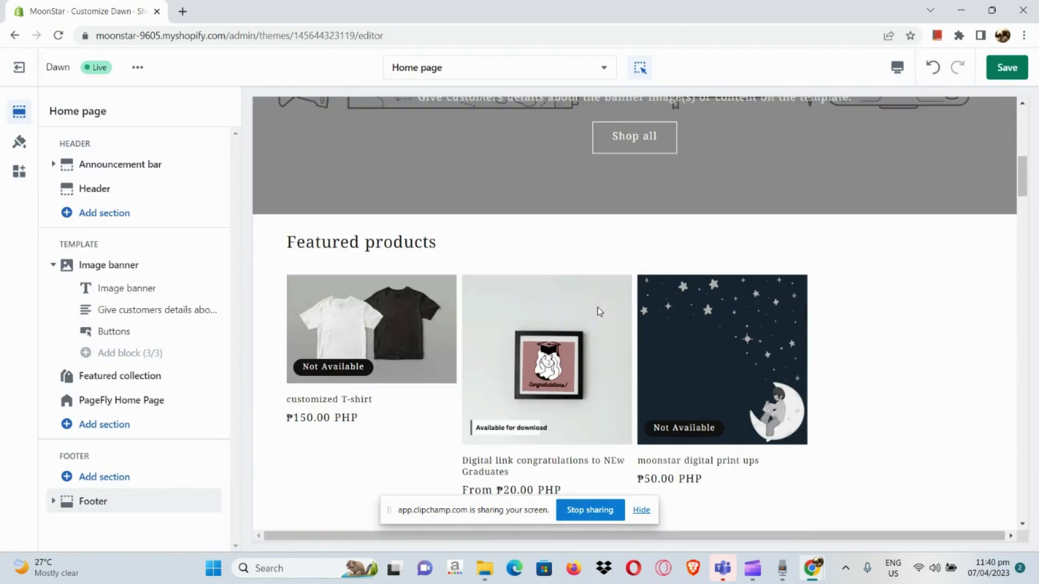
scroll(598, 306, "down", 20)
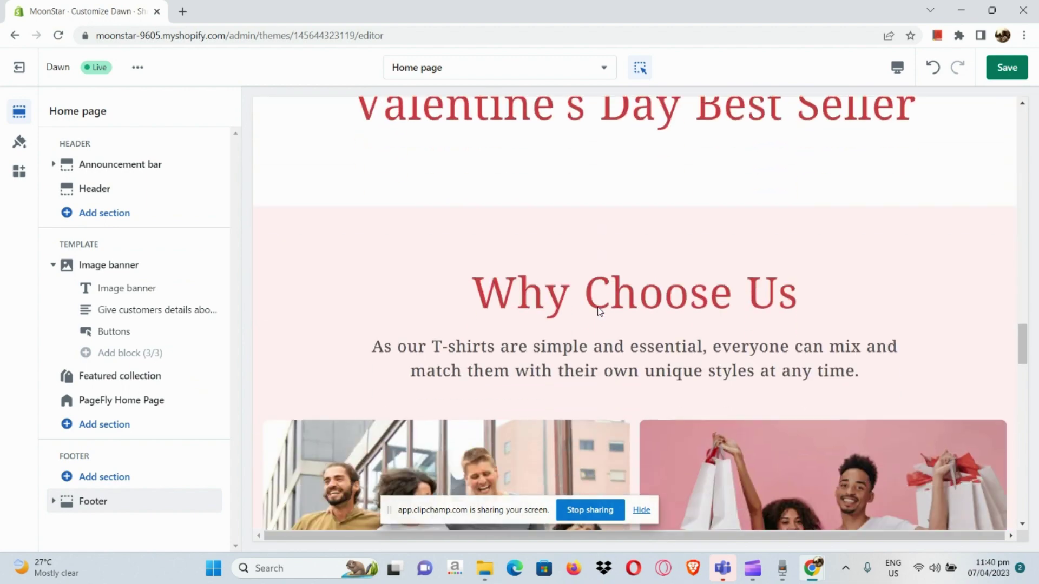
scroll(597, 312, "down", 15)
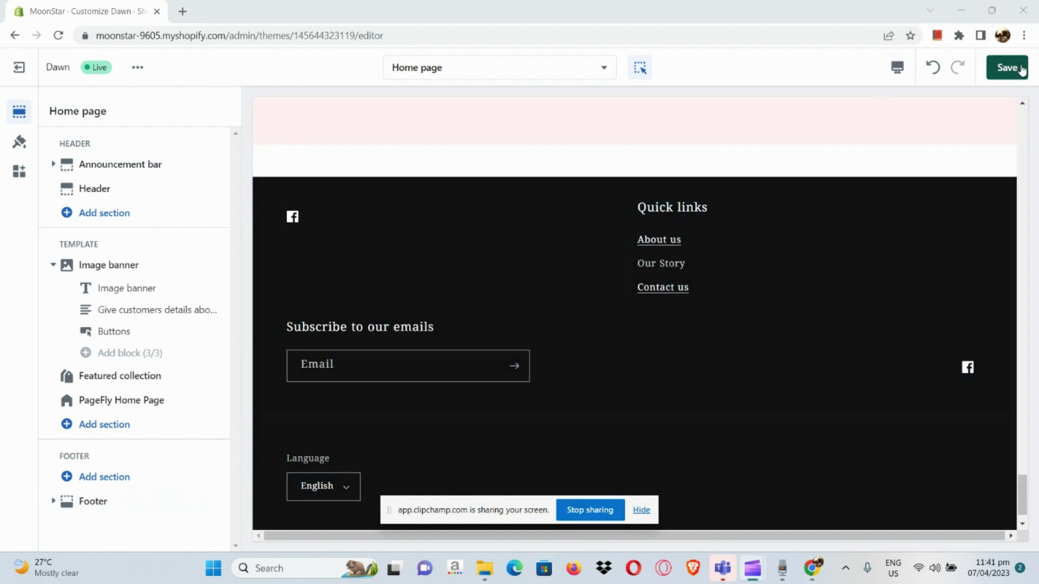
scroll(1021, 70, "up", 5)
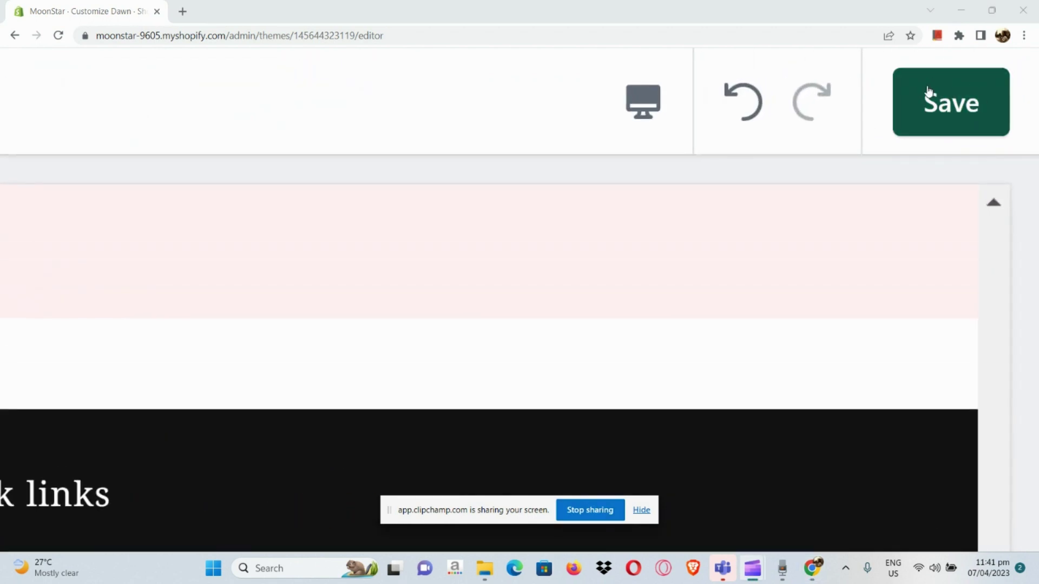
- Preview the store at mobile width and check the footer Quick links
left_click(672, 121)
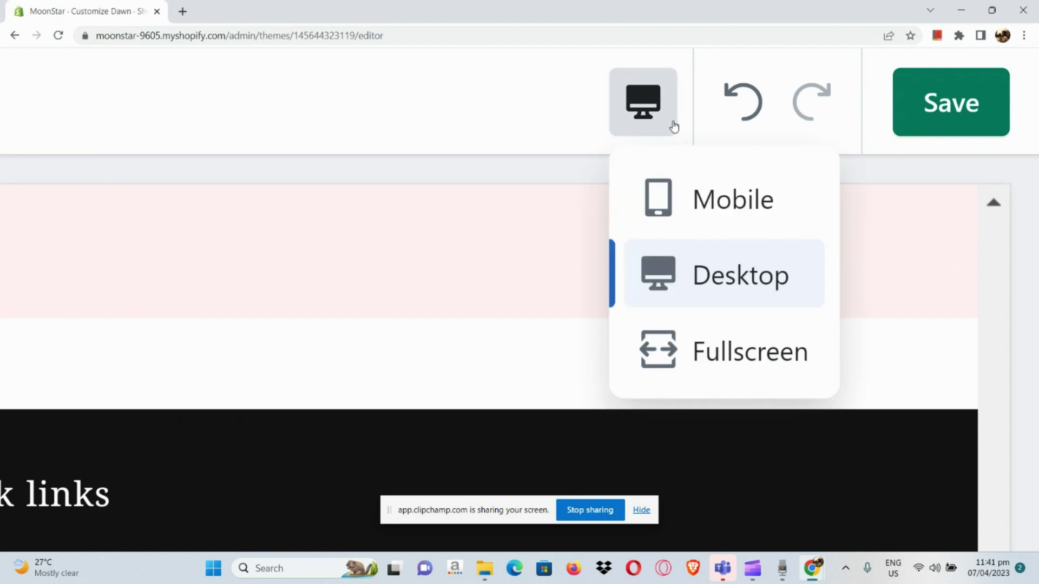
left_click(688, 196)
scroll(687, 193, "down", 5)
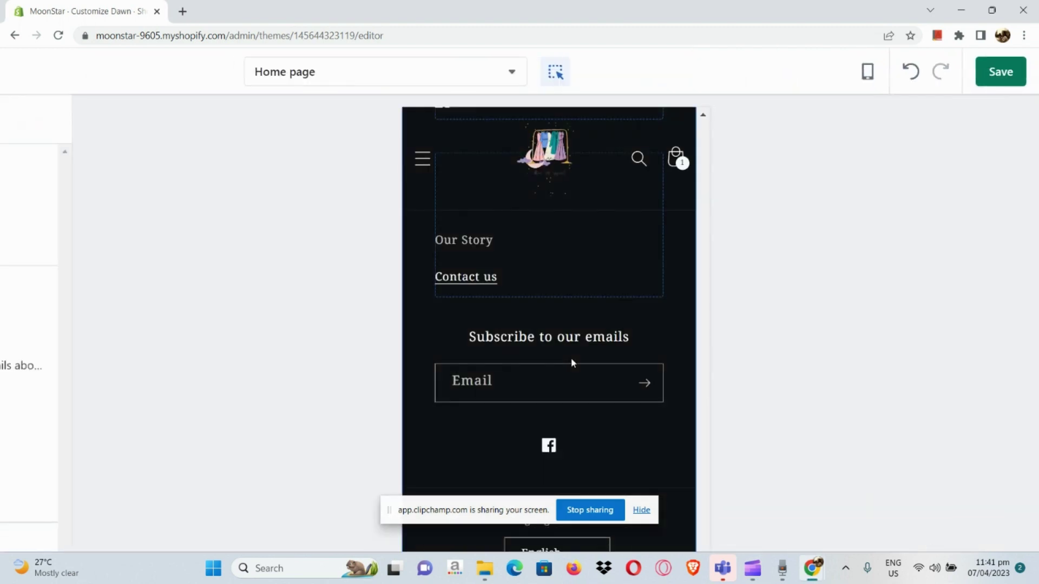
scroll(572, 362, "up", 2)
scroll(573, 361, "down", 2)
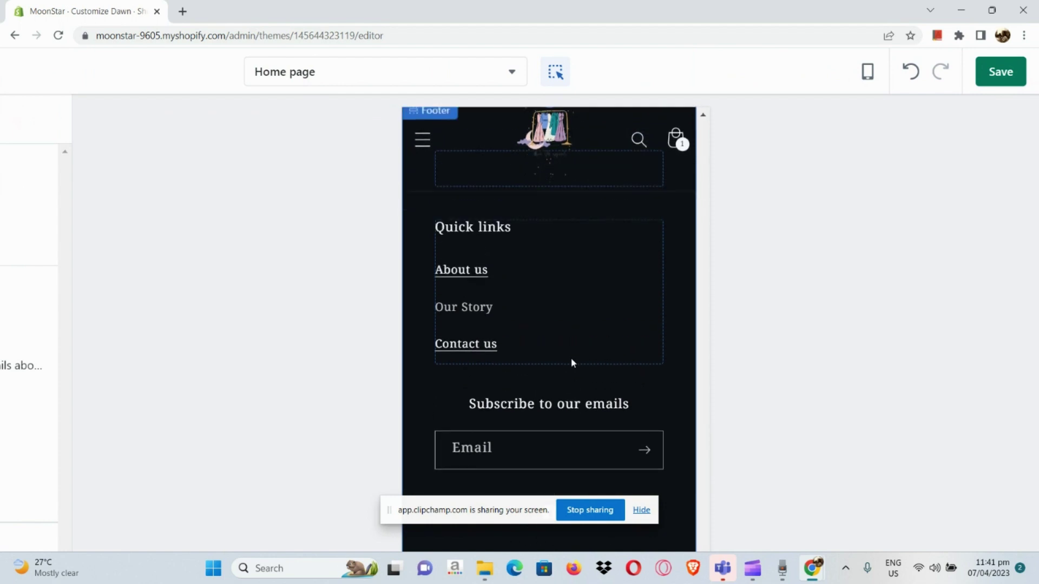
- Save the theme changes and exit the editor to the Themes list
left_click(1000, 72)
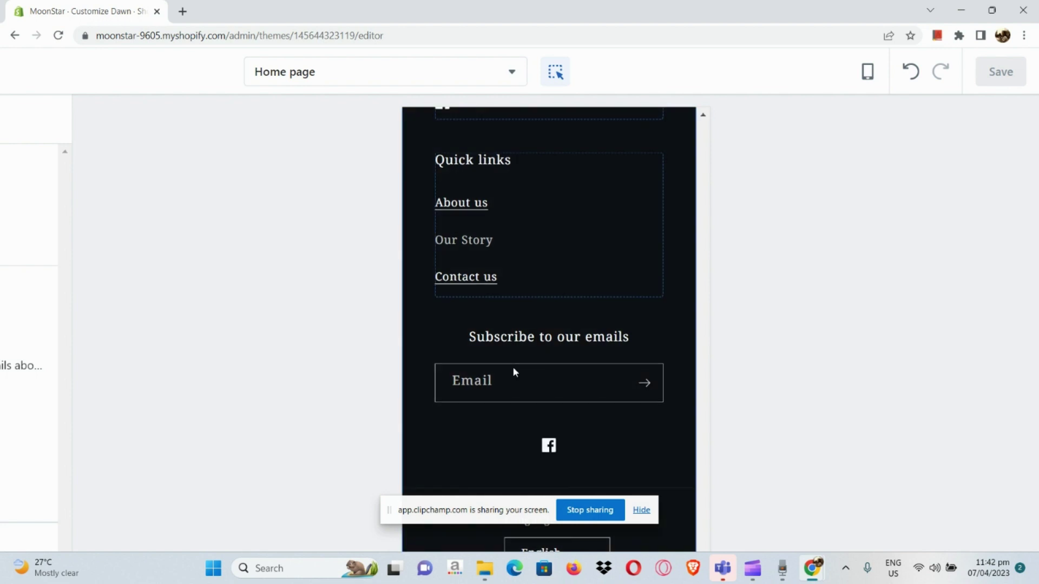
key("ctrl+minus")
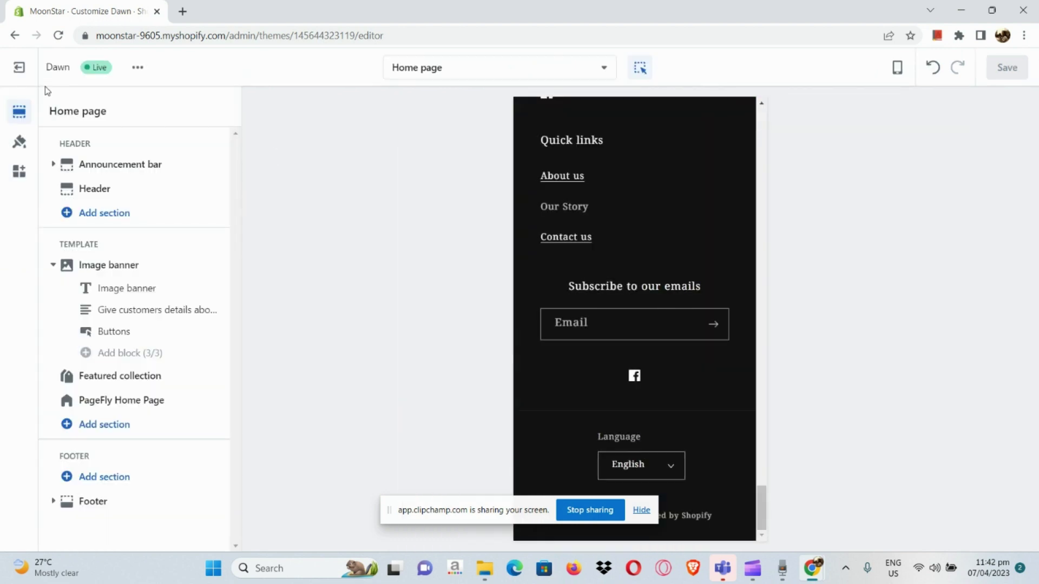
left_click(19, 69)
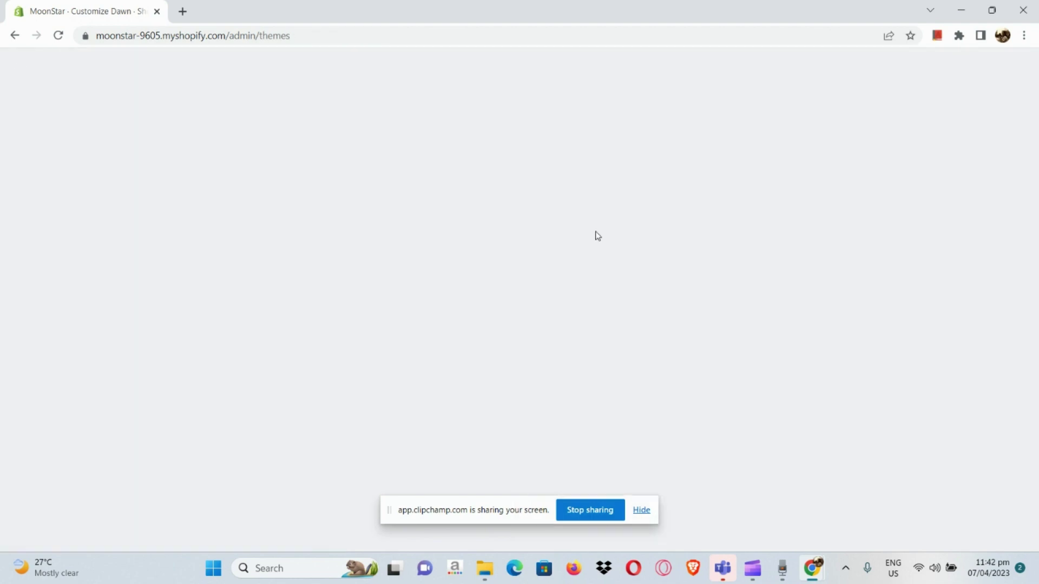
- View the live Dawn storefront in a new tab and scroll to its Quick links footer
scroll(597, 236, "down", 2)
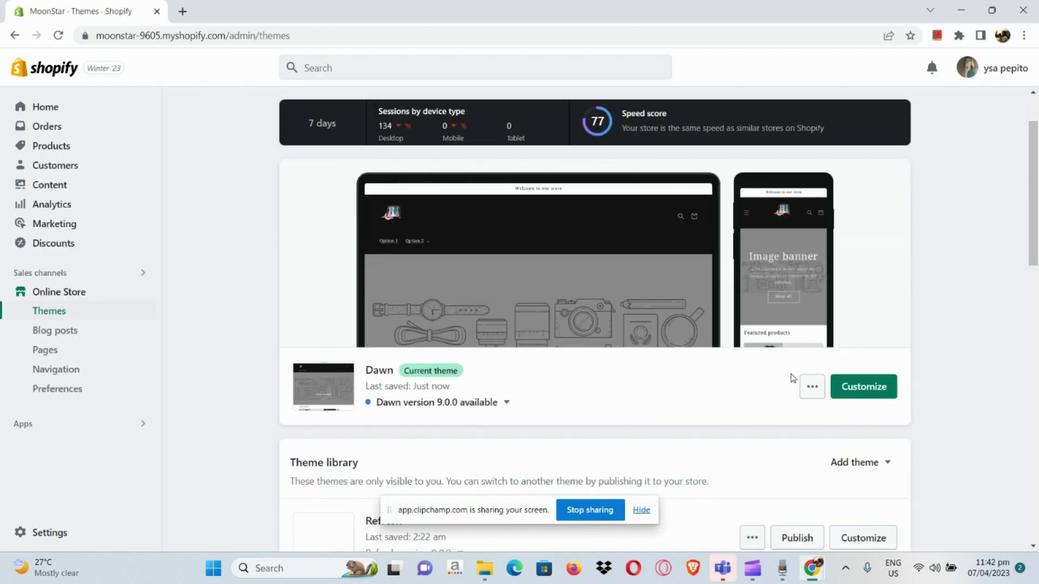
left_click(811, 386)
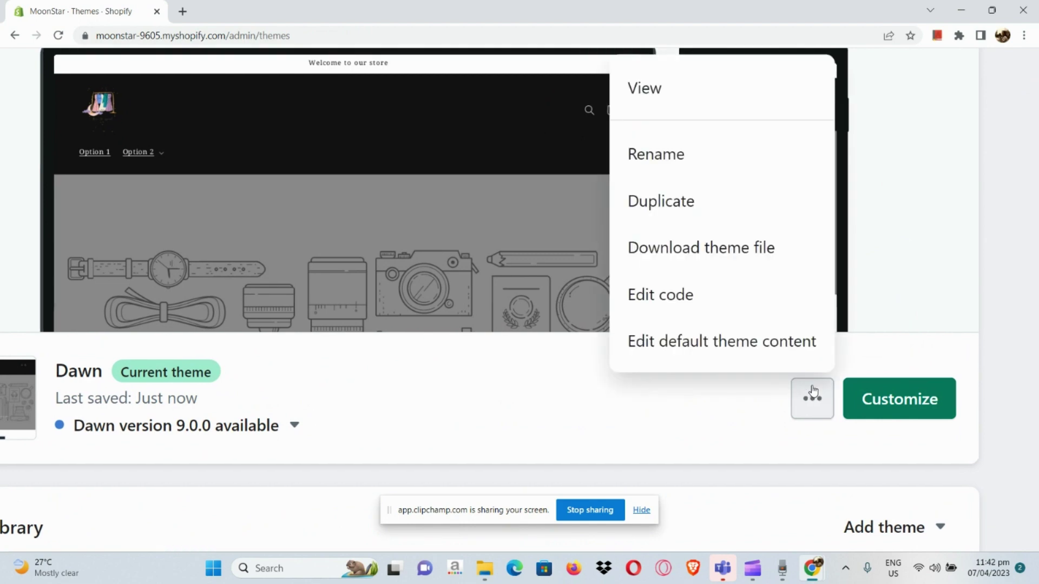
left_click(738, 104)
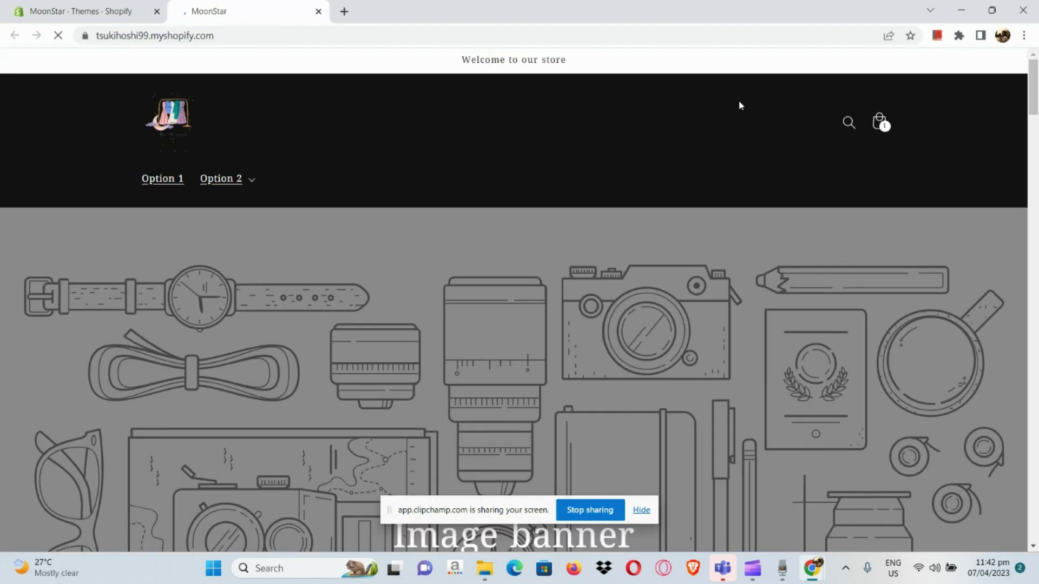
scroll(700, 376, "down", 20)
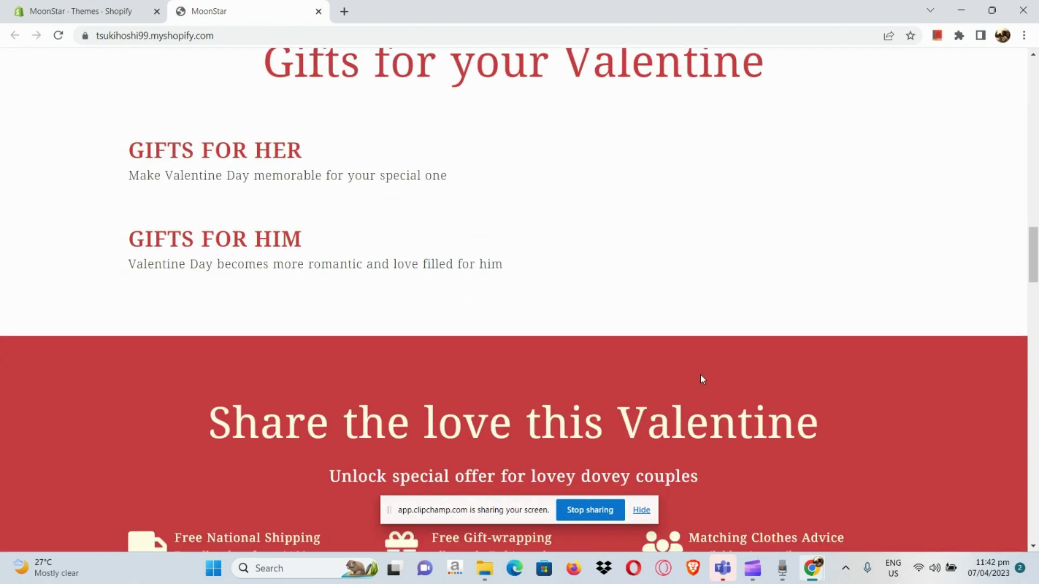
scroll(702, 377, "down", 20)
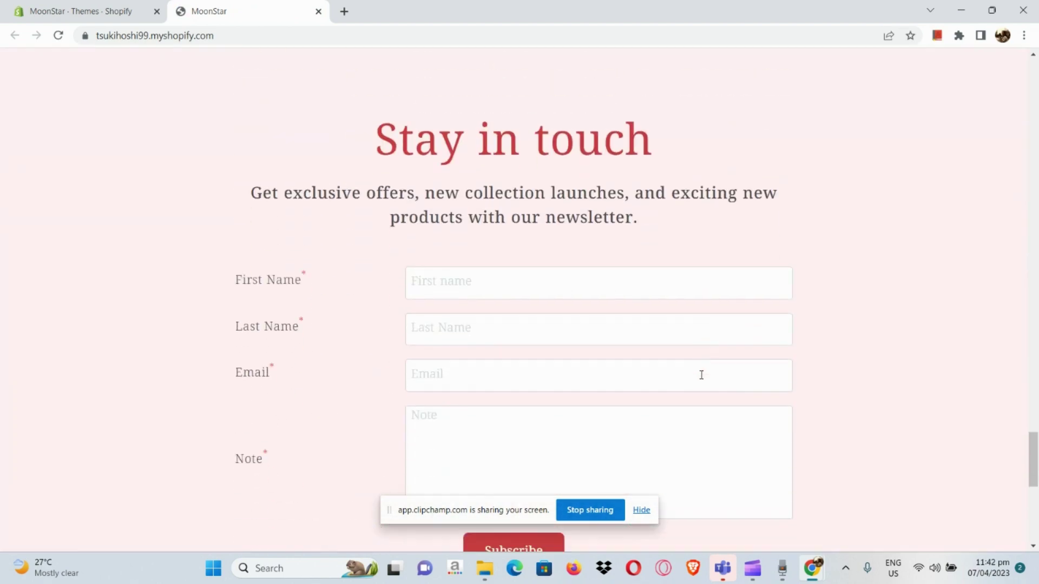
scroll(700, 375, "up", 5)
scroll(700, 374, "up", 4)
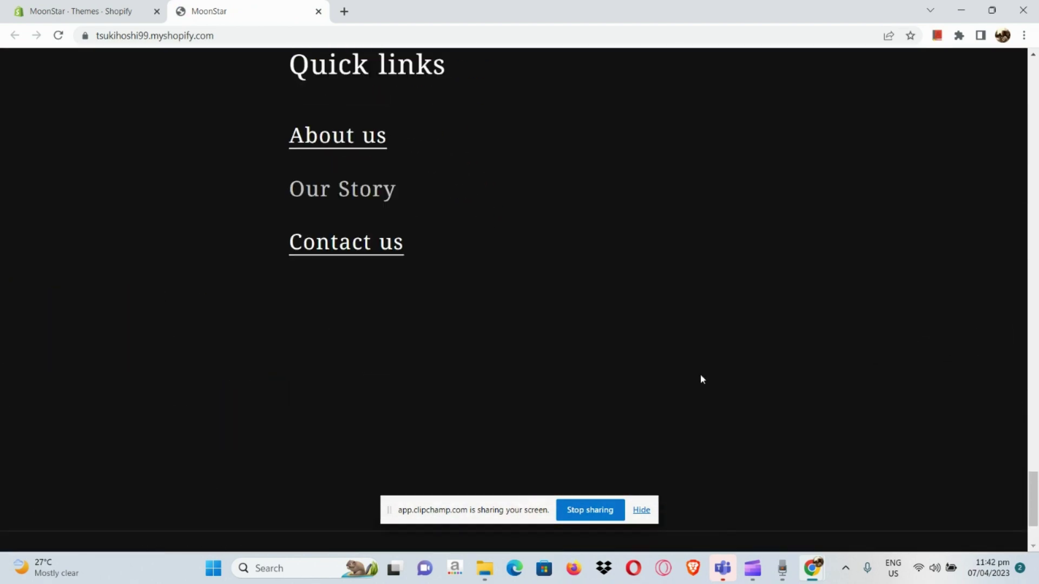
- Test the About us and Our Story links in the footer Quick links
left_click(382, 260)
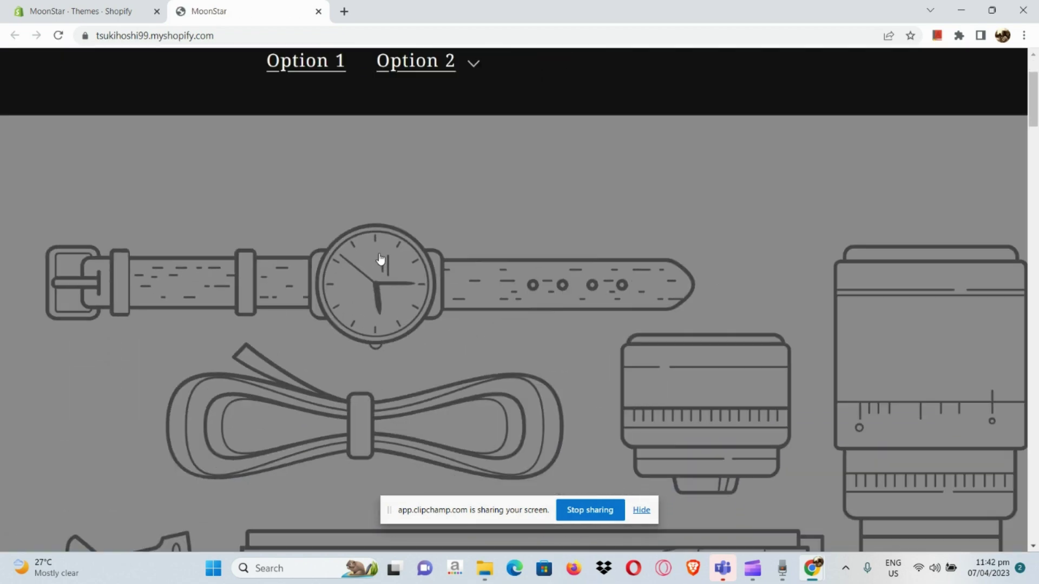
scroll(380, 260, "down", 20)
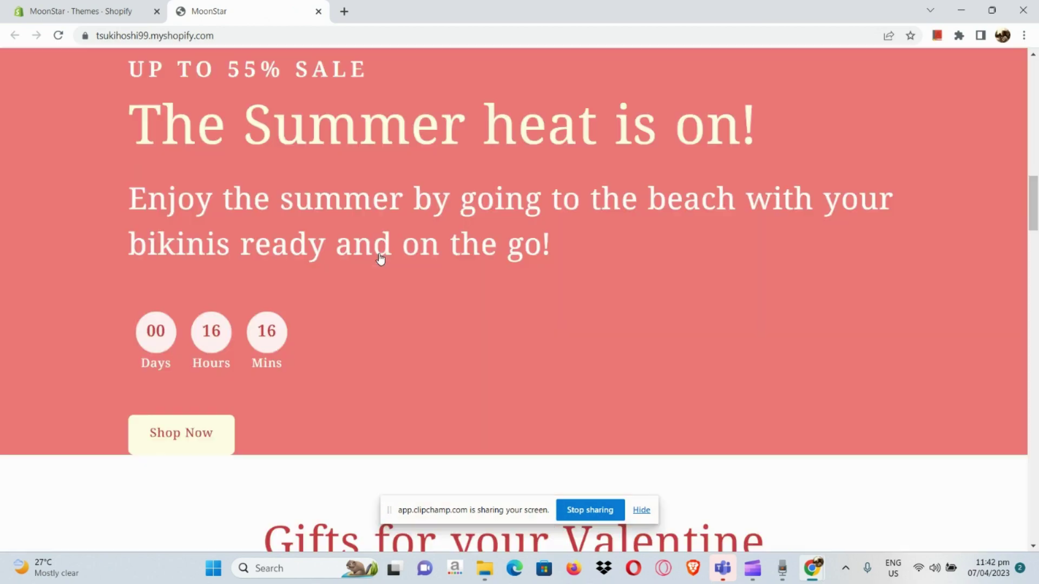
scroll(380, 259, "down", 15)
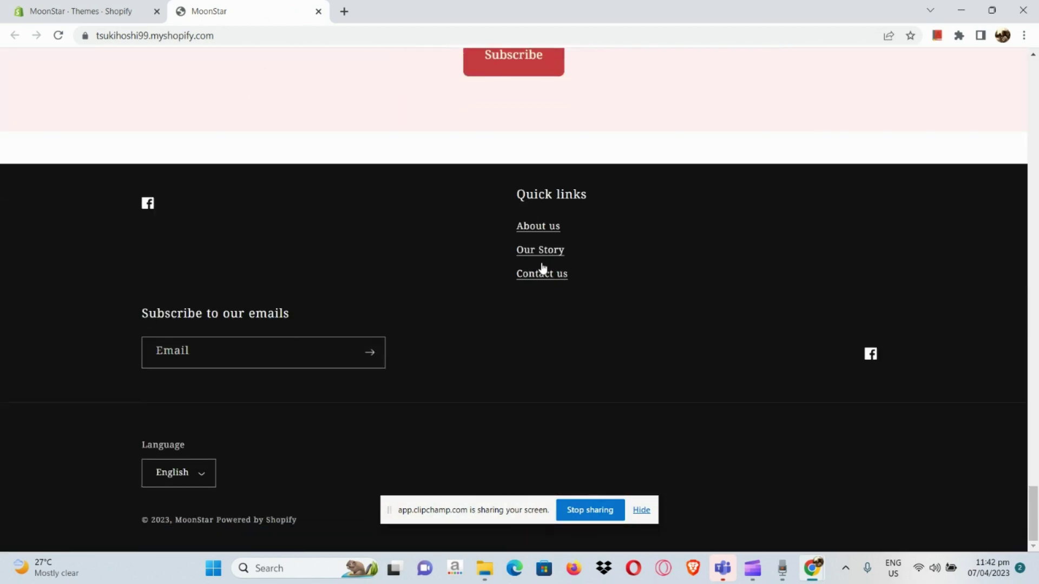
left_click(548, 255)
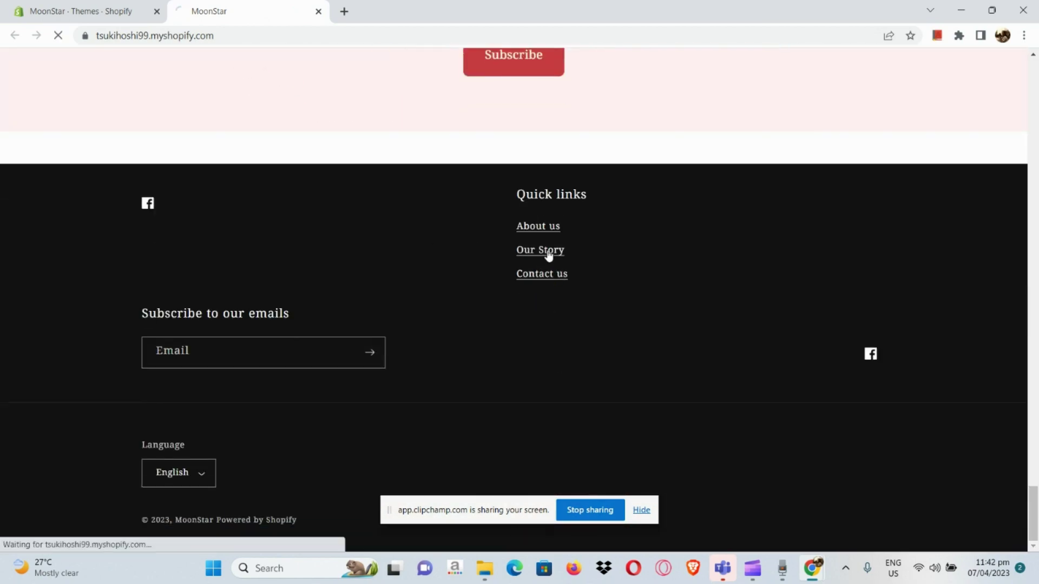
- Test the Contact us footer link, then check the homepage Quick links footer again
scroll(547, 255, "down", 3)
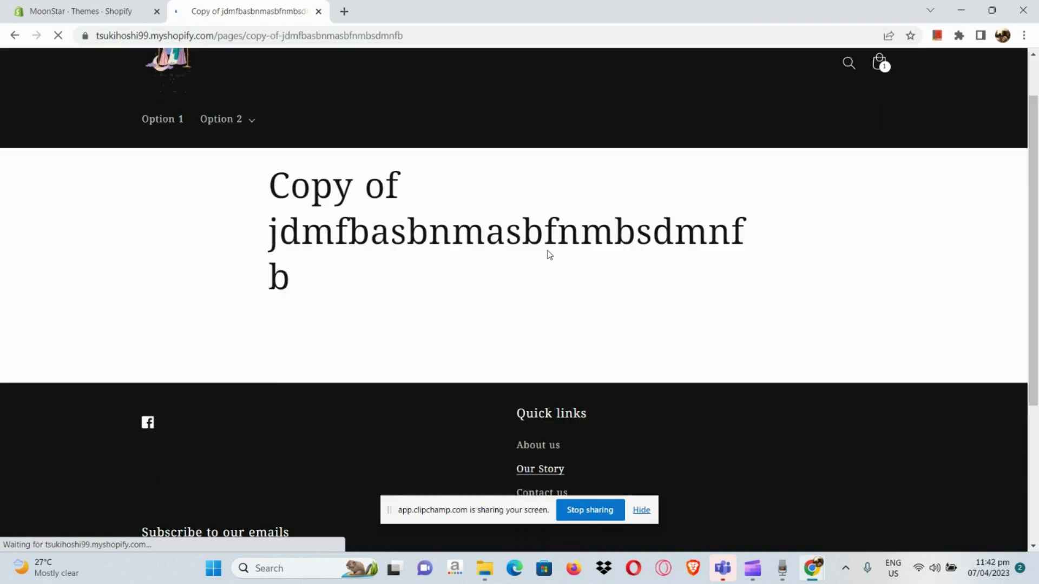
scroll(552, 297, "down", 1)
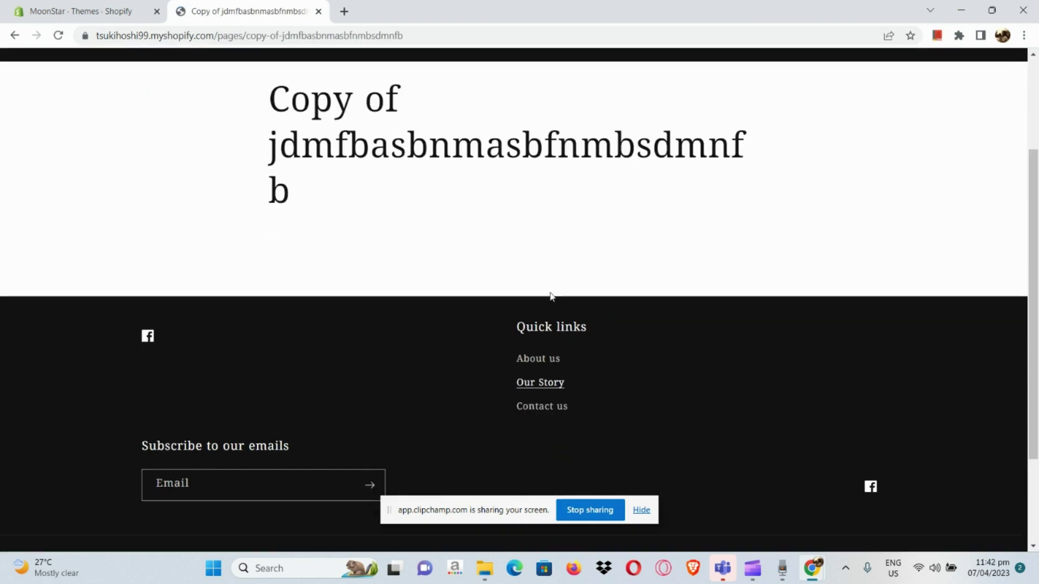
left_click(554, 411)
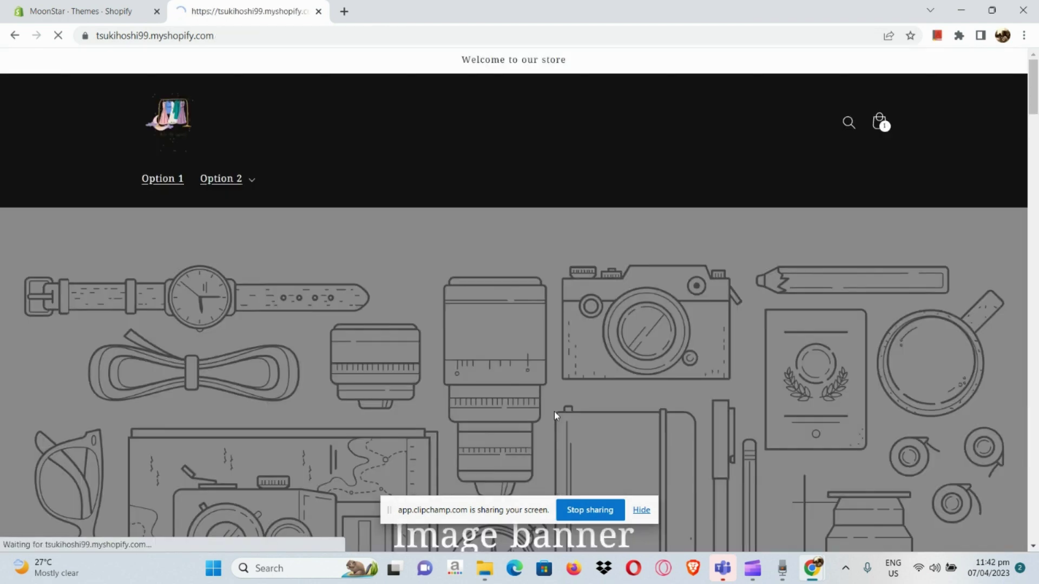
scroll(554, 411, "down", 20)
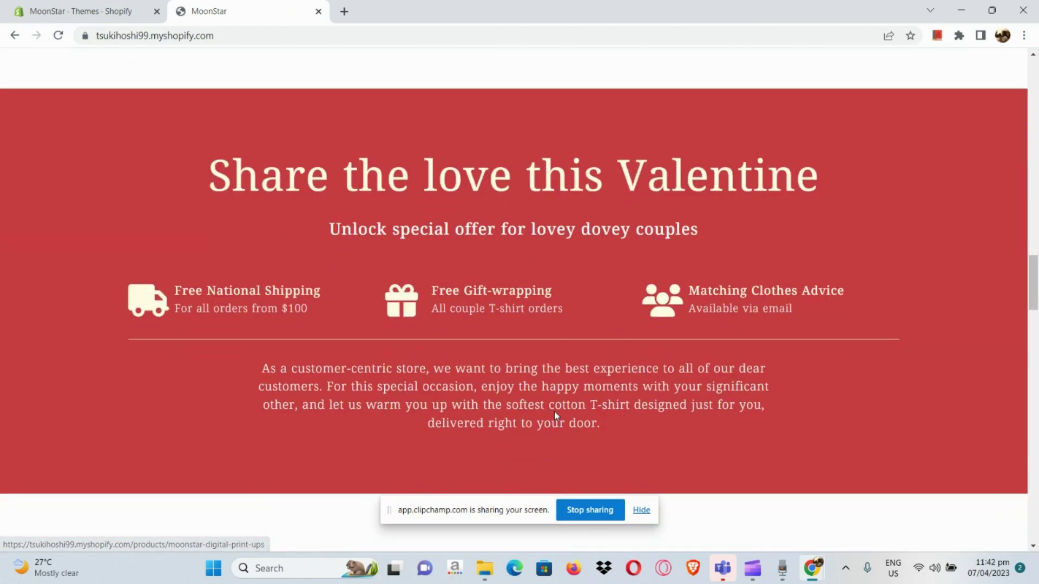
scroll(555, 411, "down", 20)
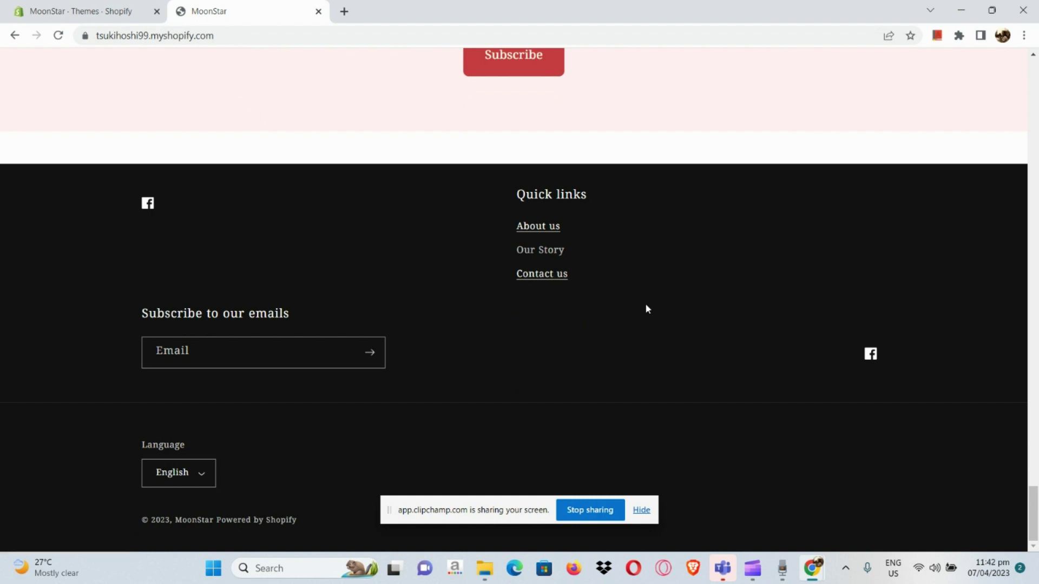
scroll(646, 308, "up", 1)
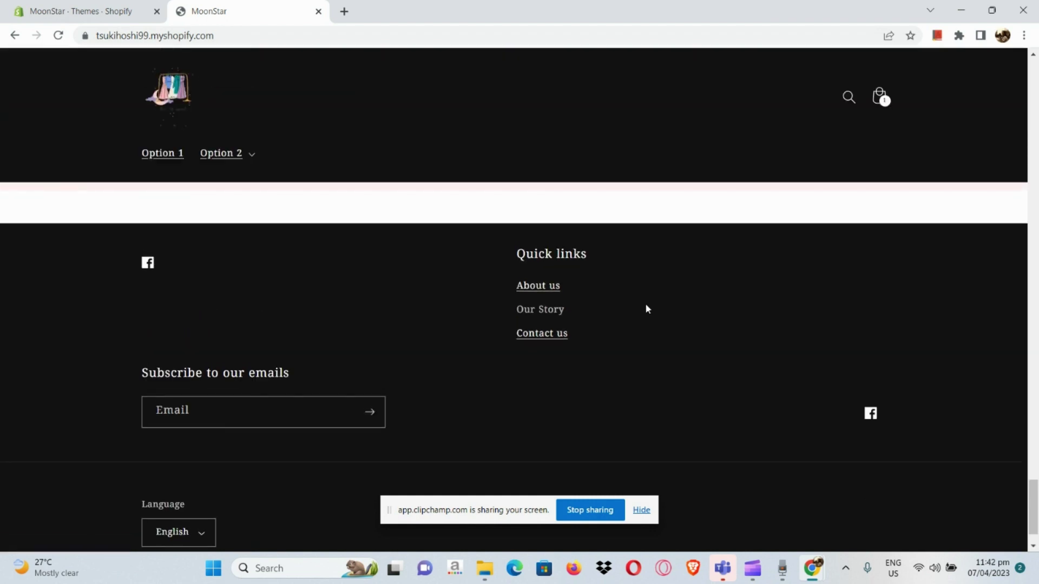